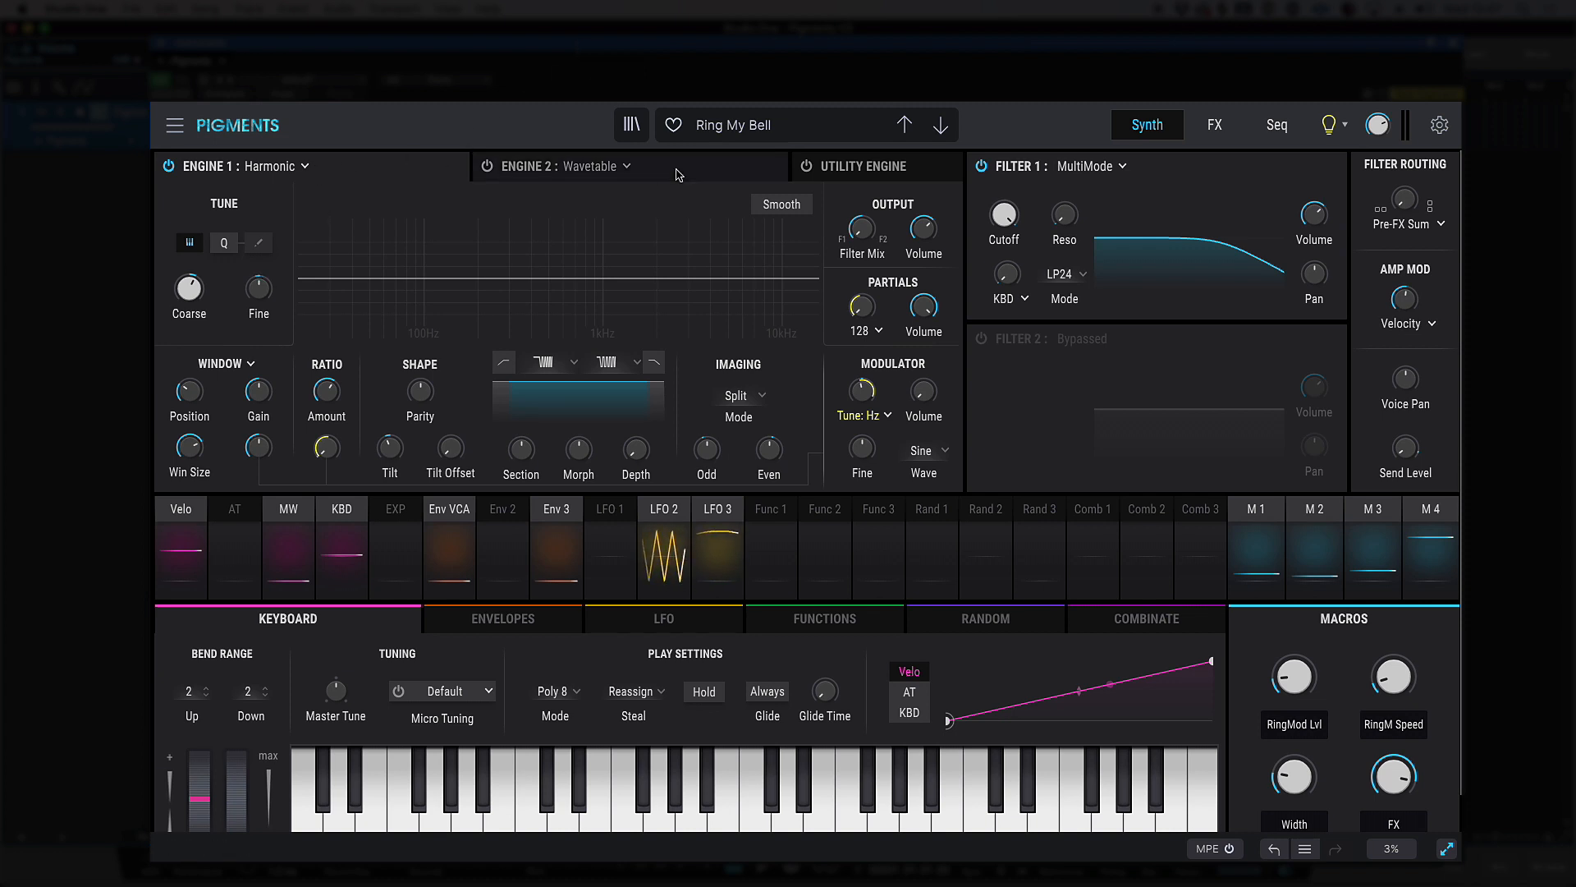
Turn on Engine 2 and view its available engine types, leaving it on Wavetable
click(305, 168)
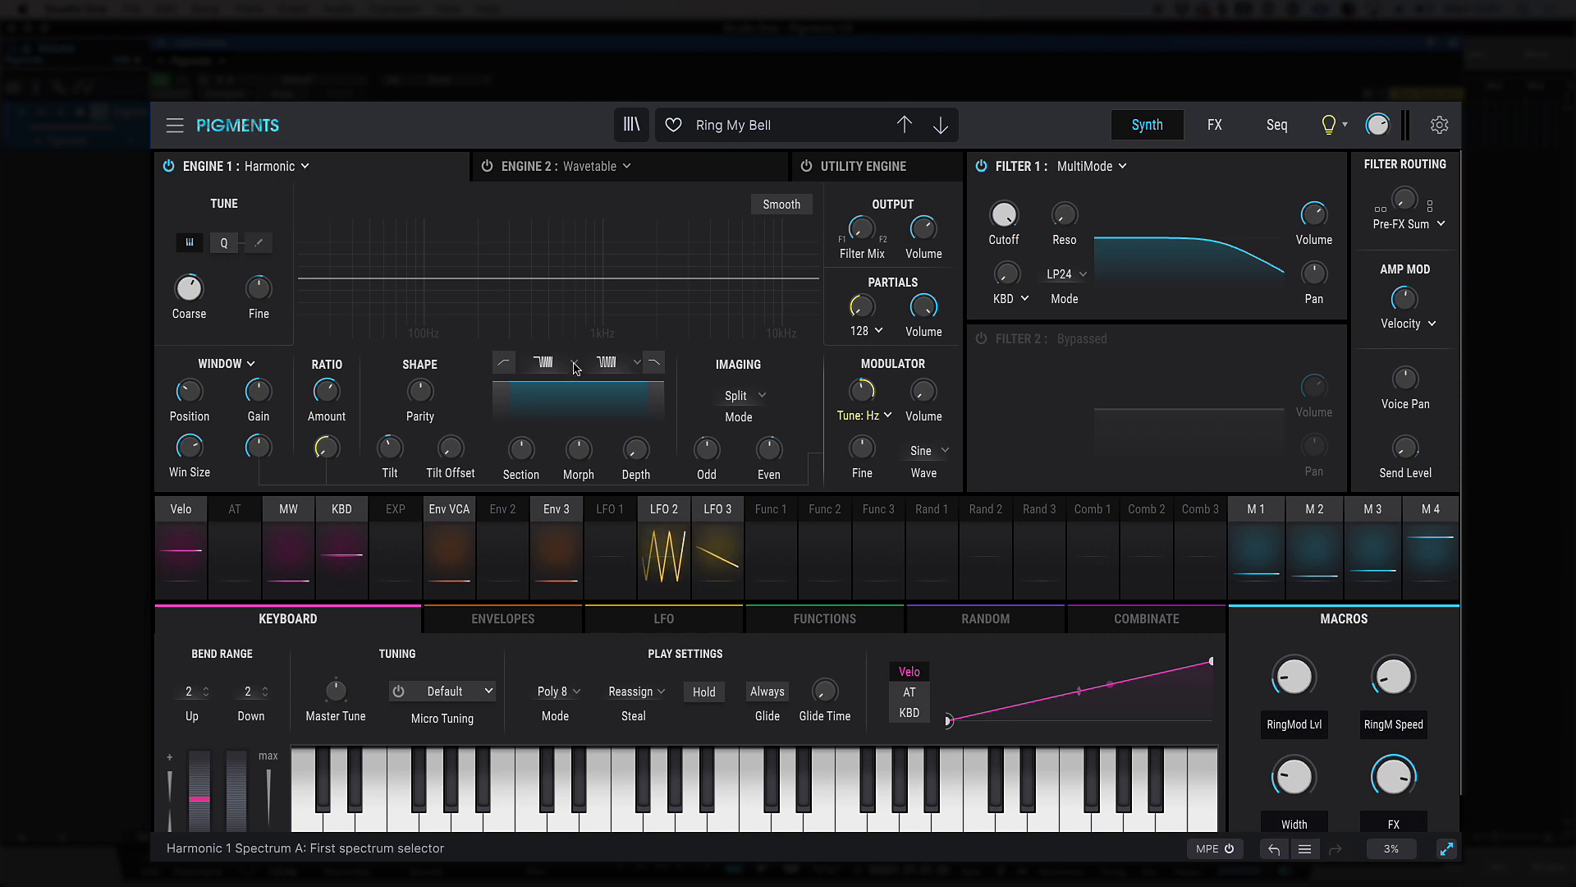
click(665, 181)
click(488, 166)
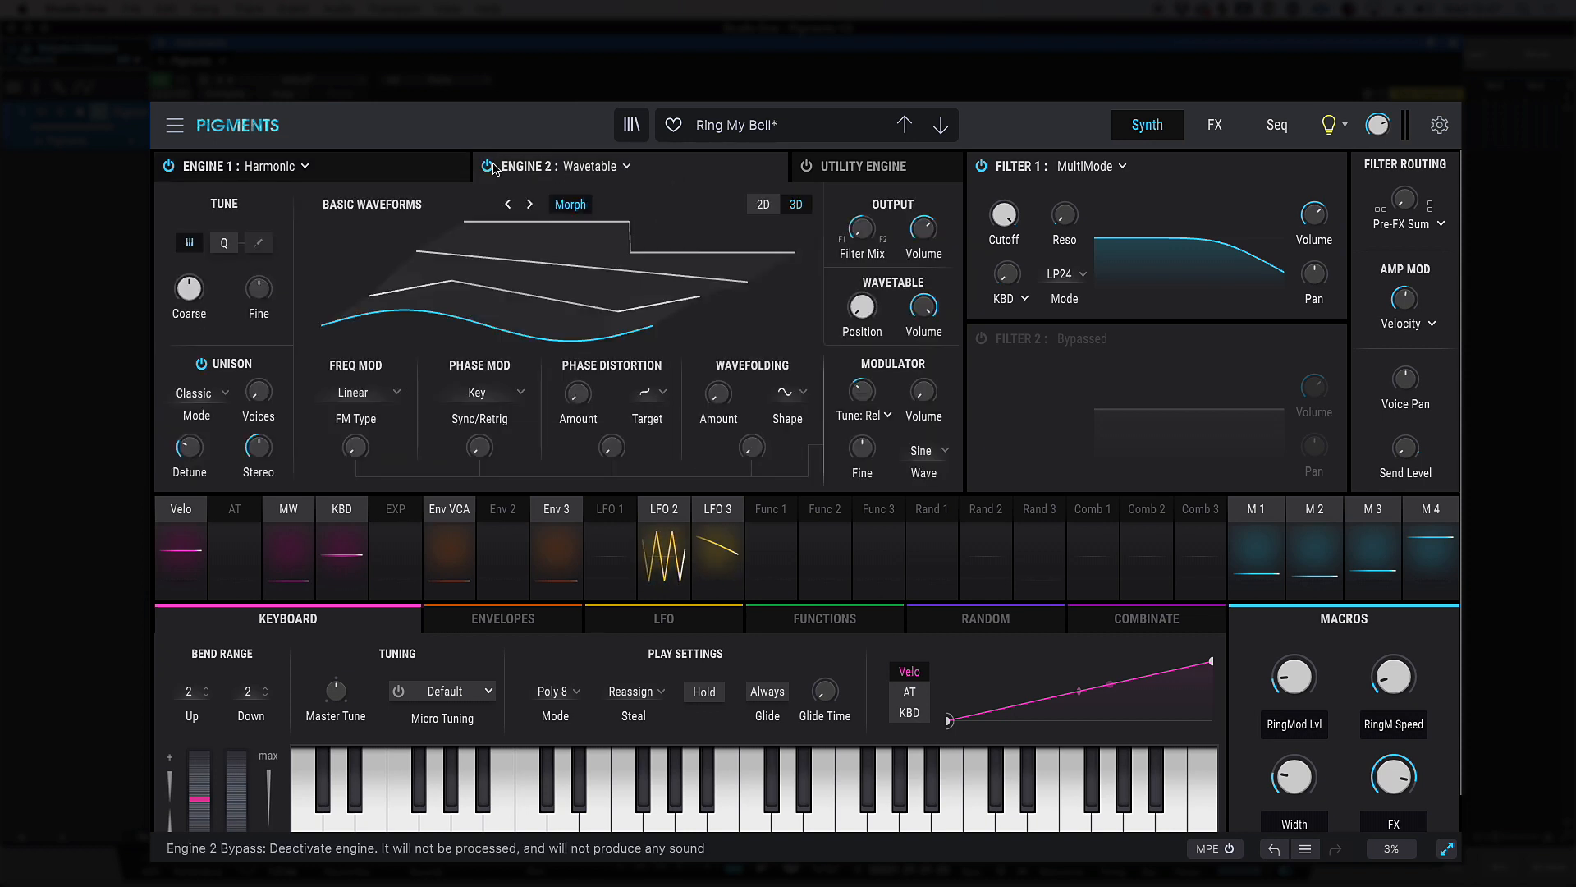
click(627, 166)
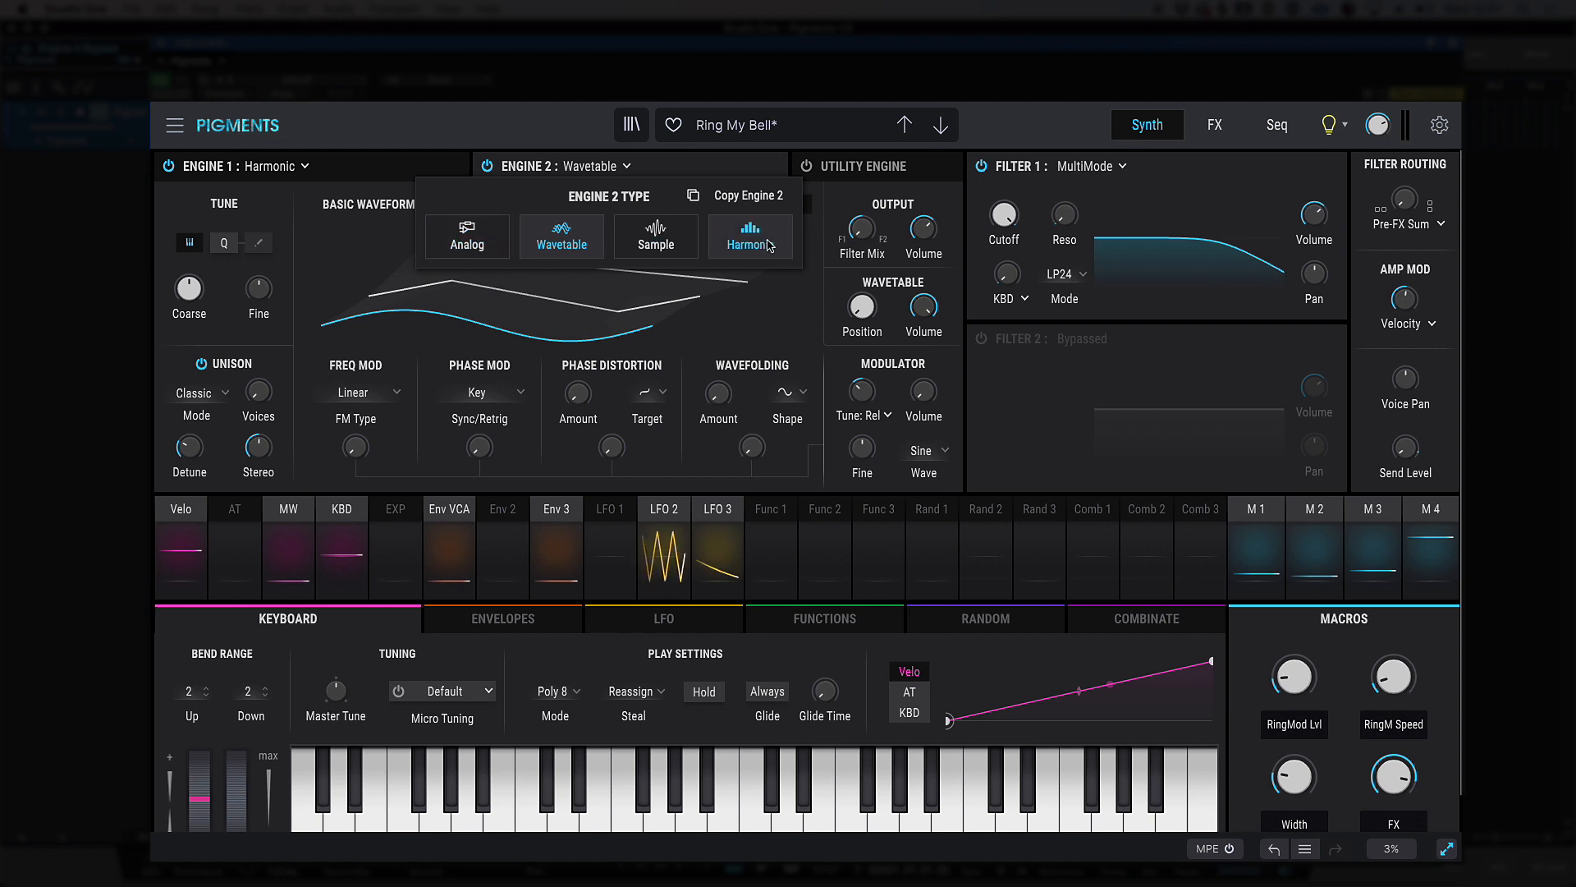
click(628, 167)
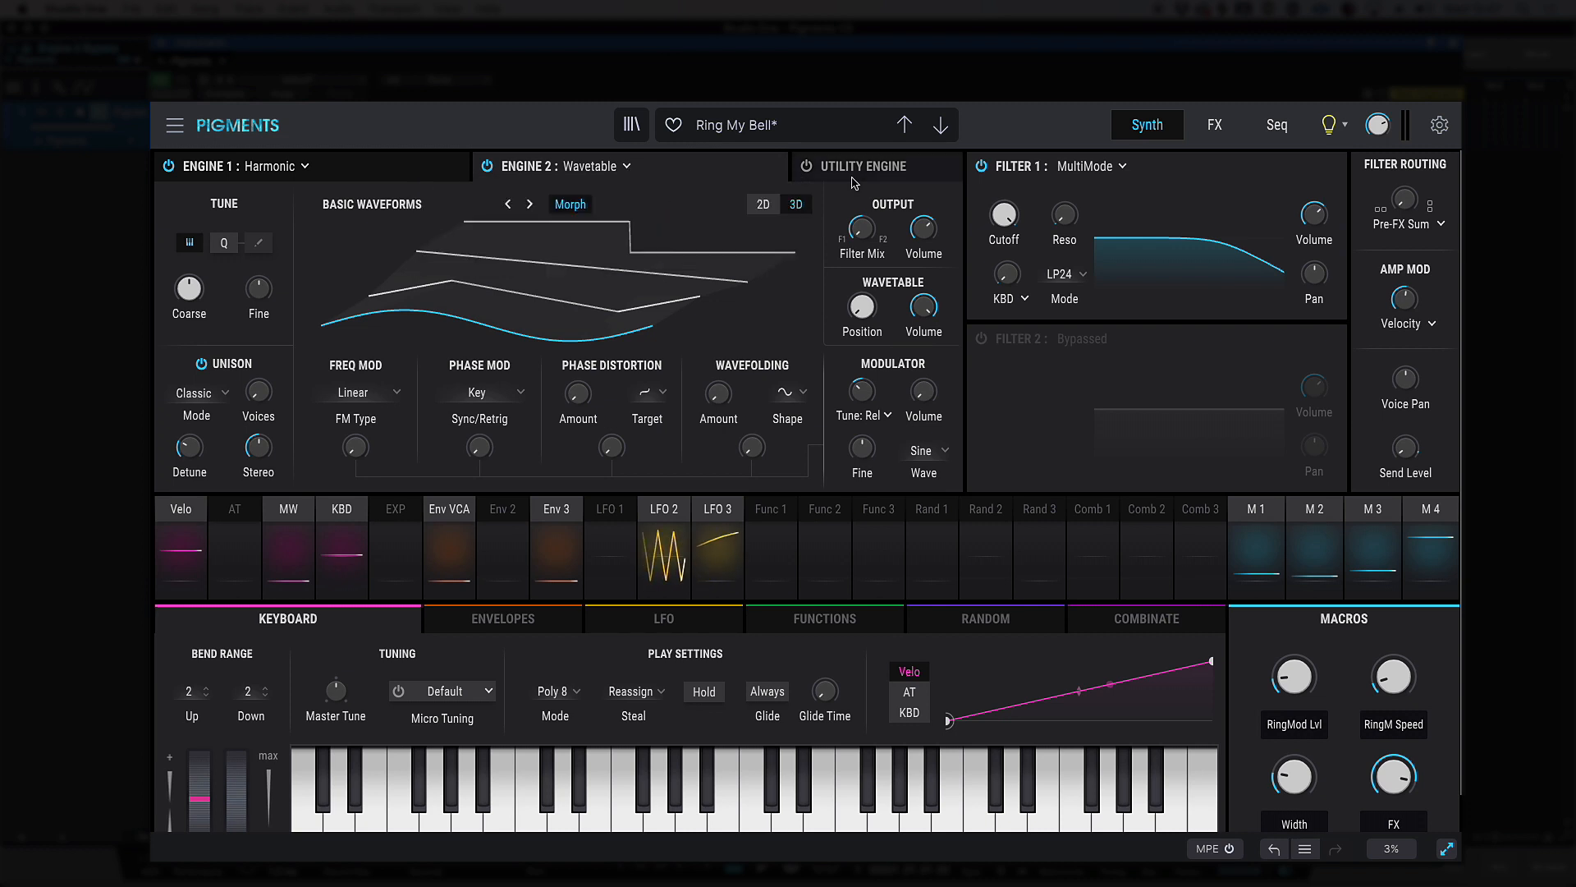
Look over the Utility Engine and the spectrum choices of the Harmonic engine in Engine 1
click(854, 174)
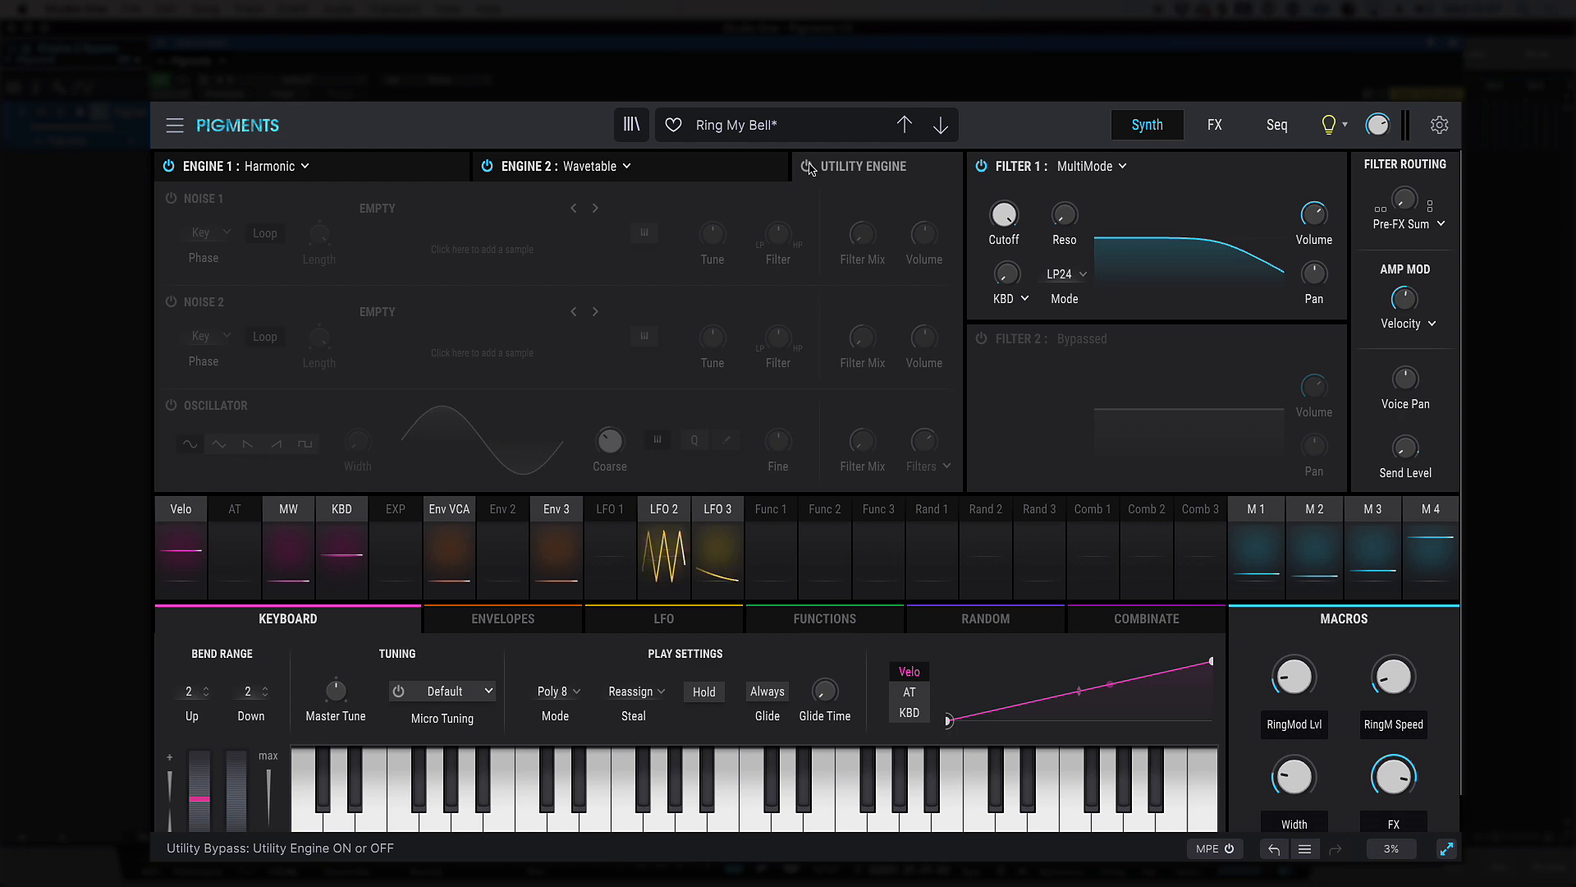
click(406, 171)
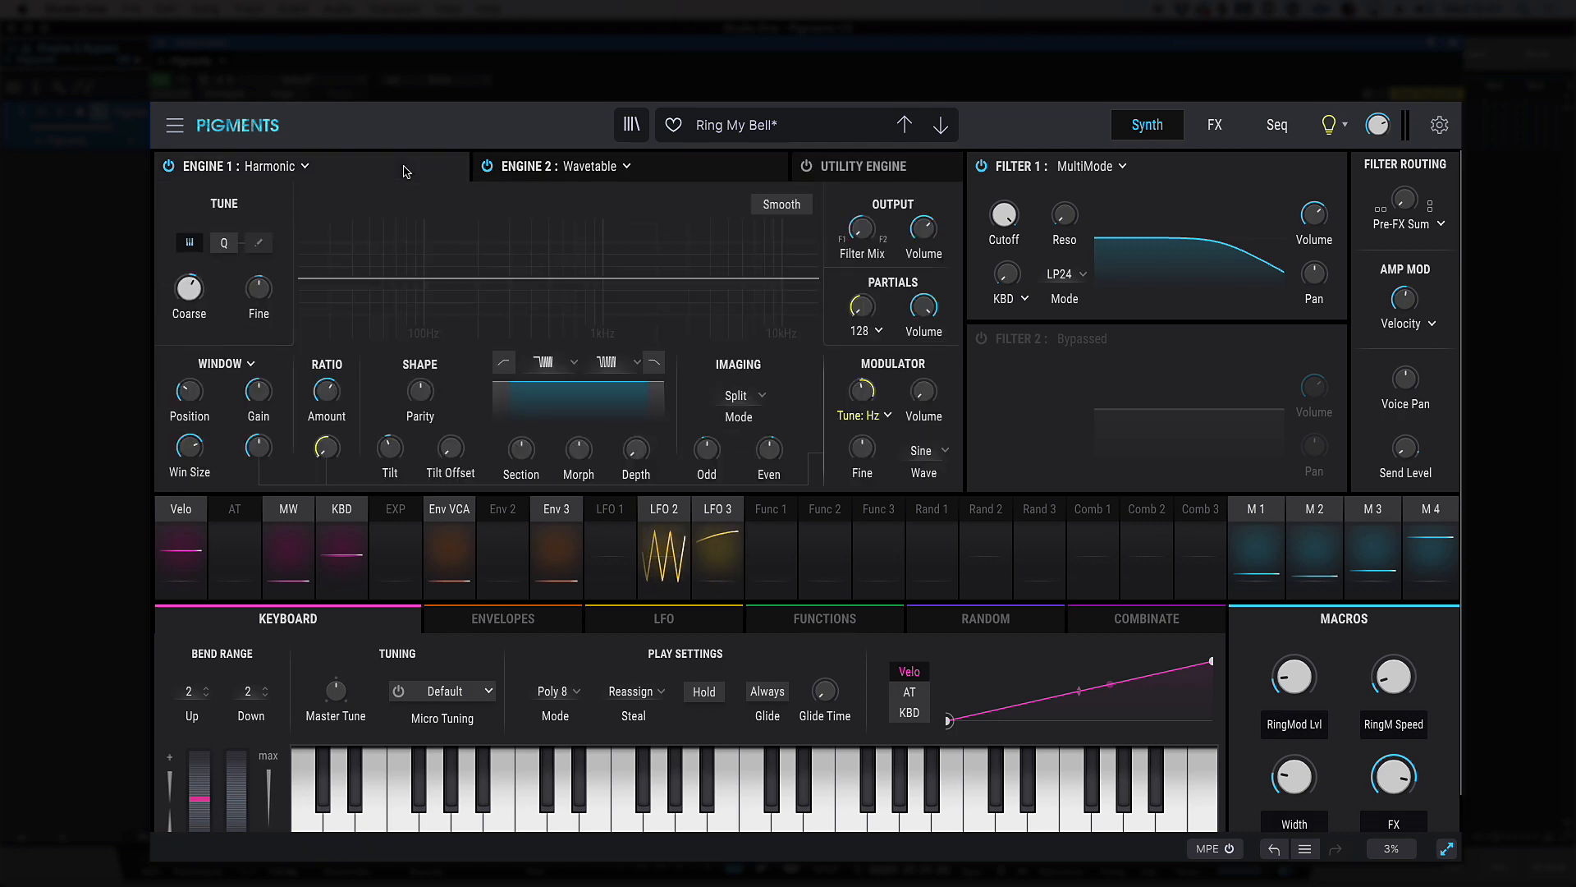
click(592, 368)
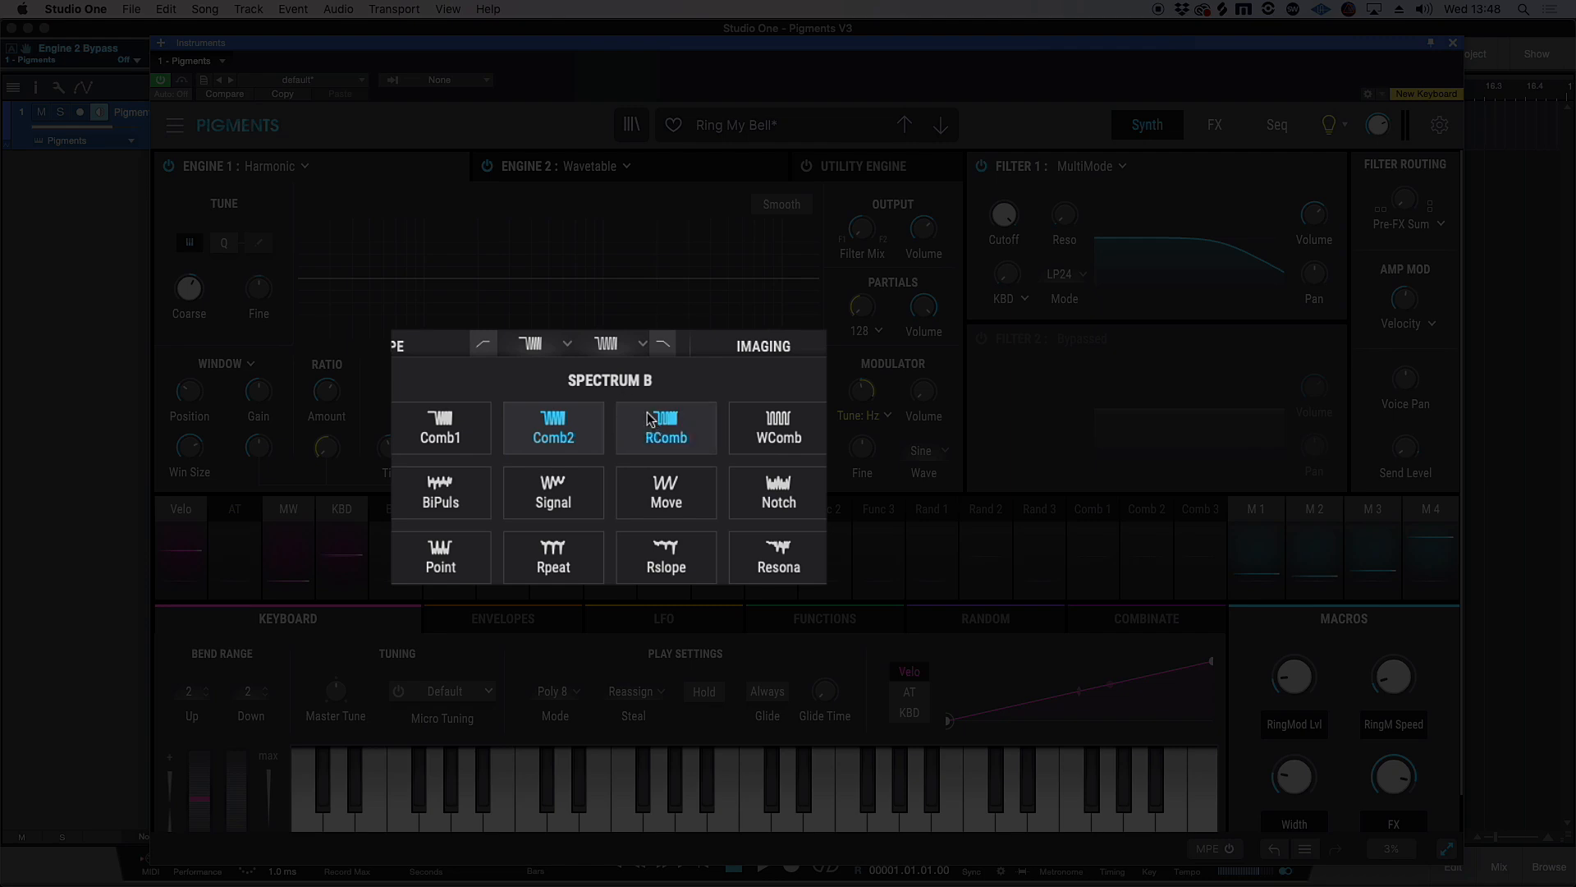
click(635, 348)
click(632, 363)
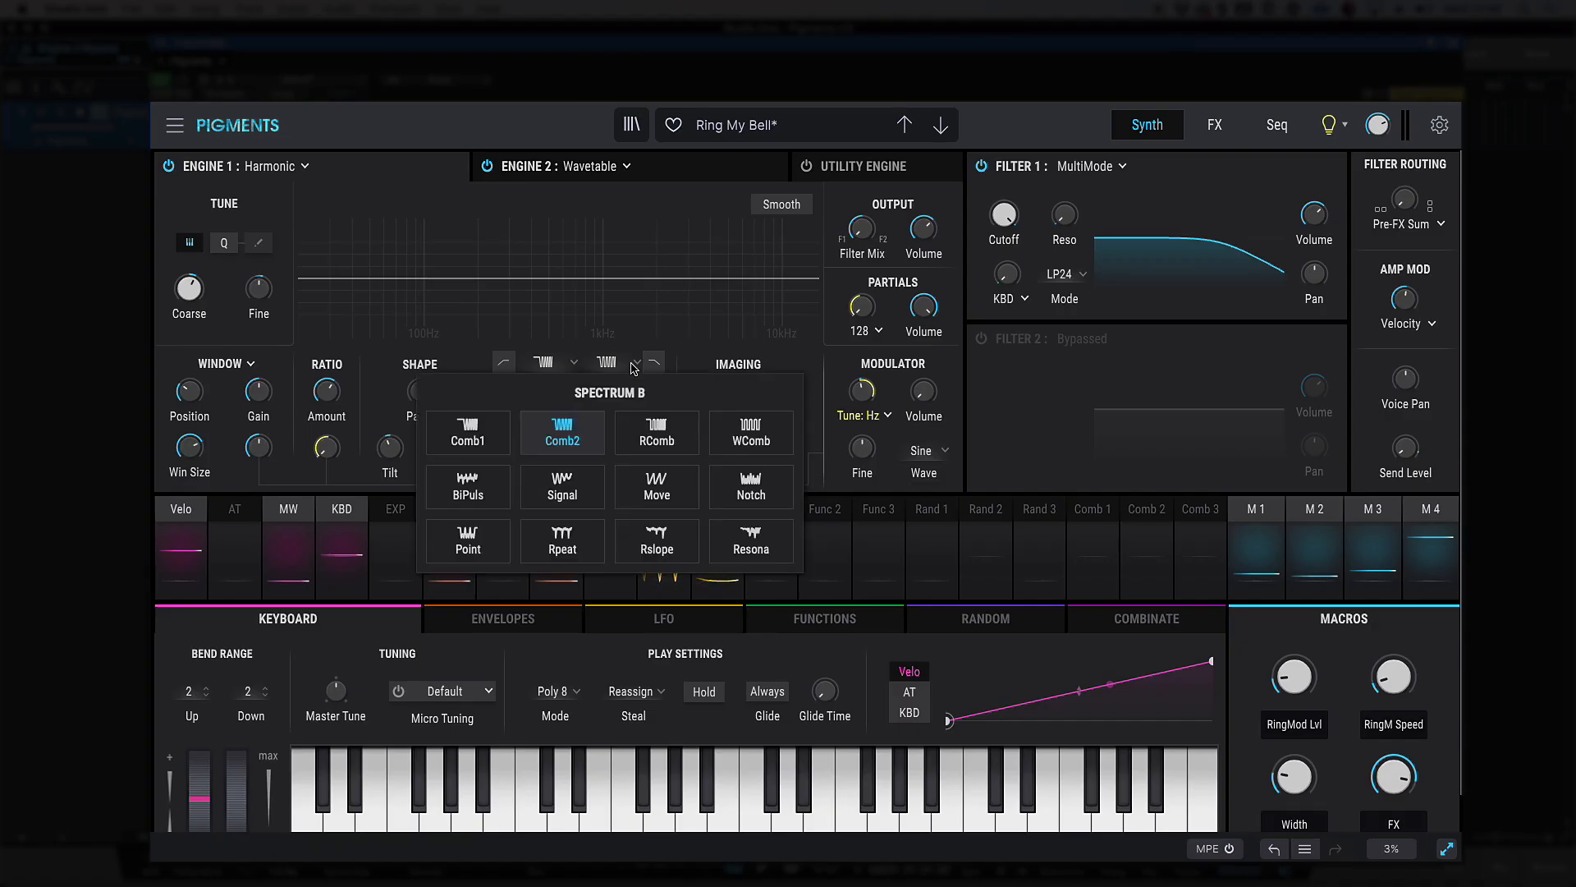
click(640, 369)
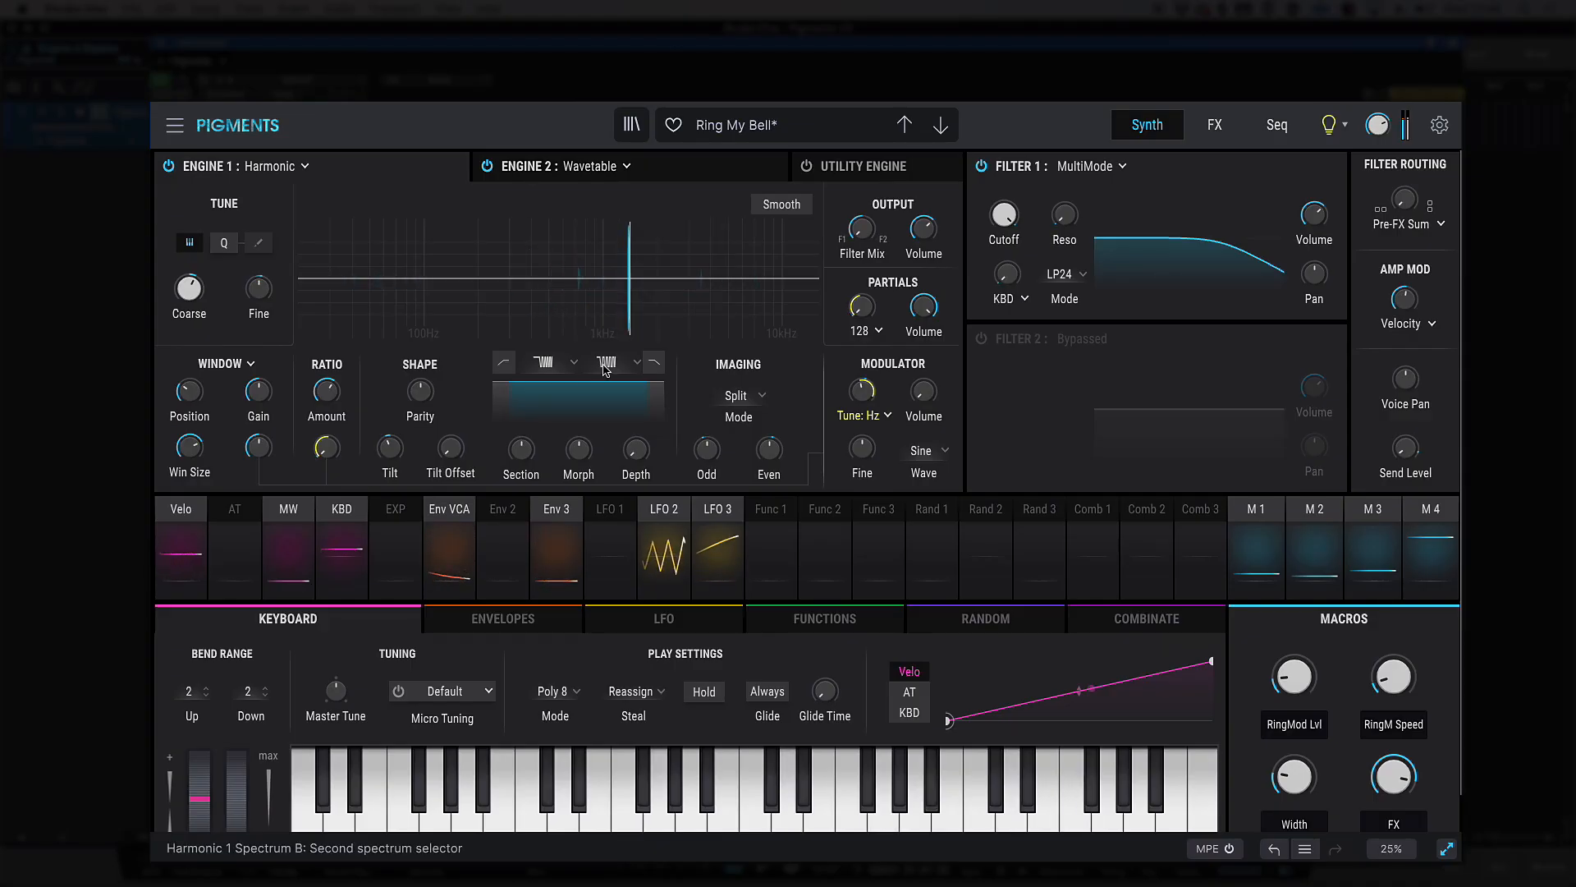
Set Engine 1's Spectrum A to Move and Spectrum B to Resona
click(543, 362)
click(609, 492)
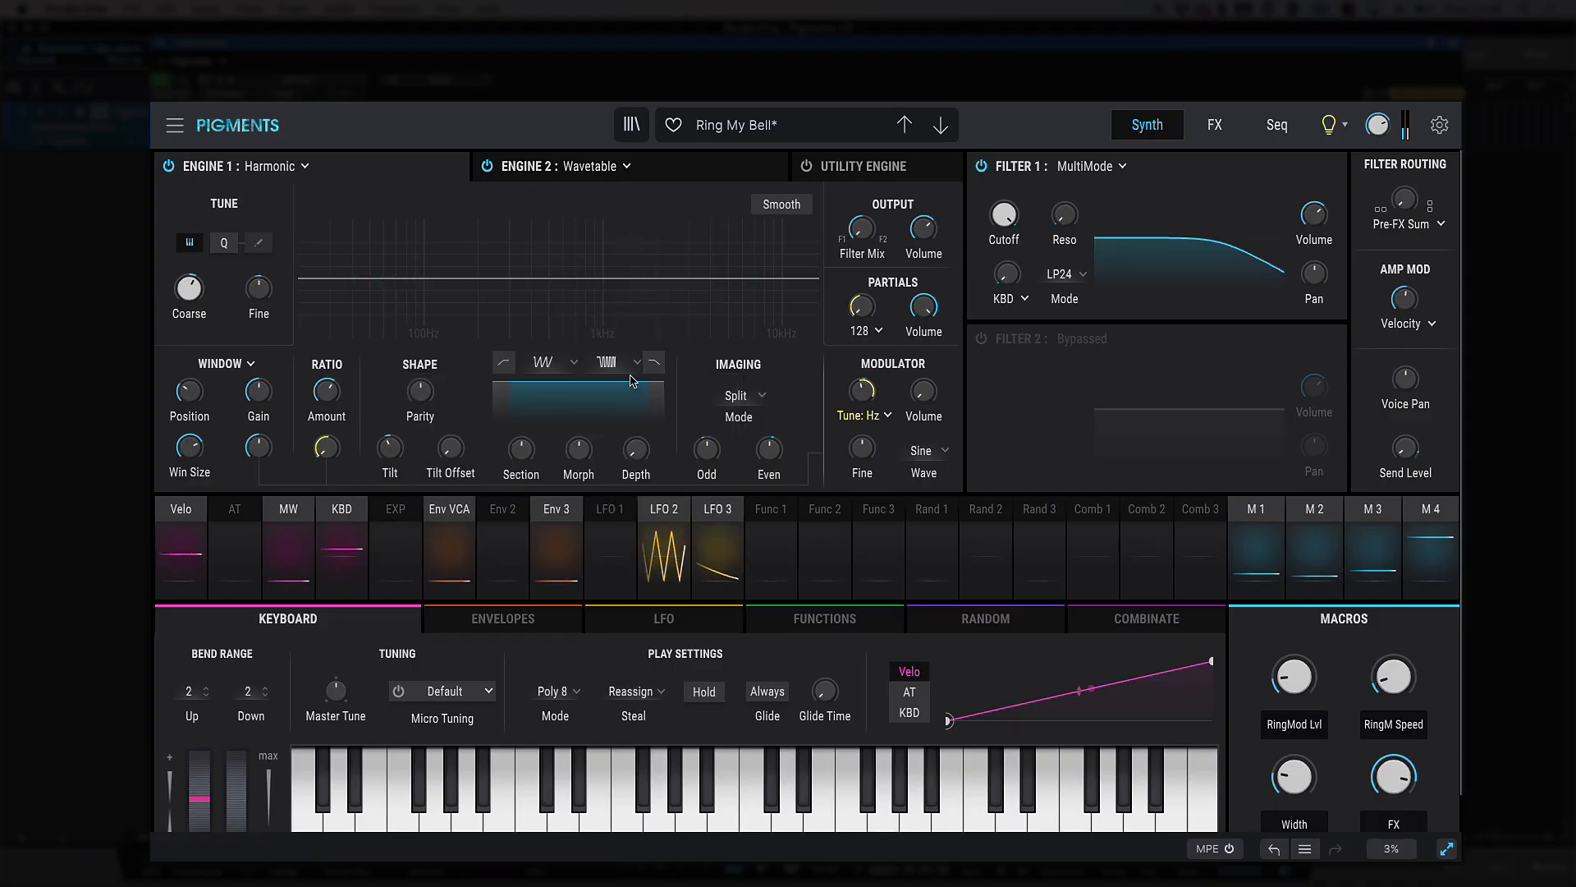
click(607, 362)
click(752, 544)
click(752, 543)
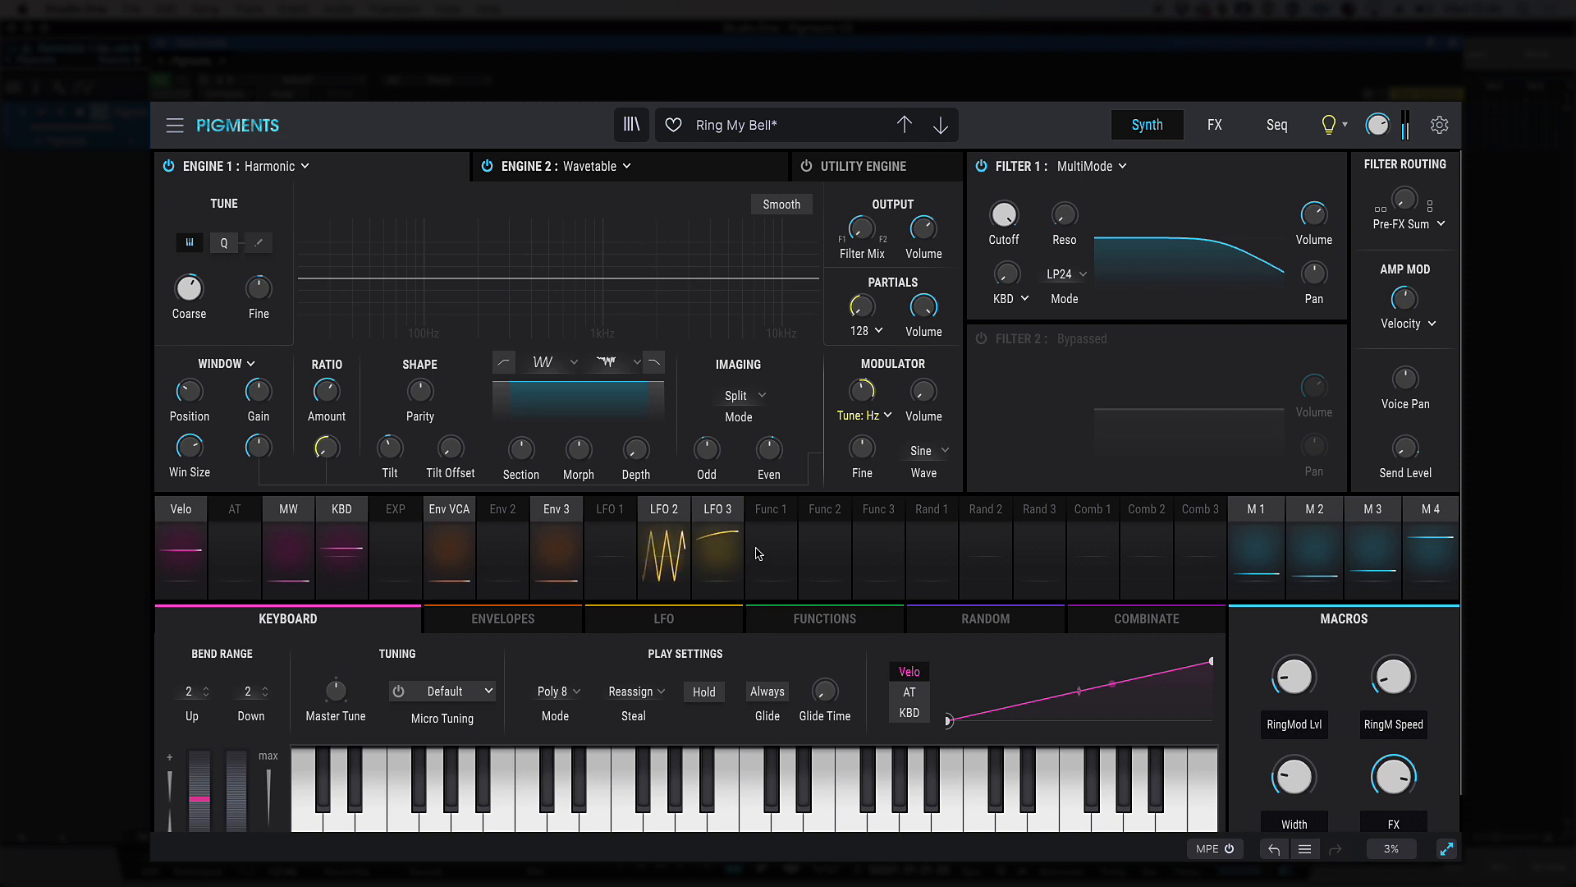
Change Filter 1 to the Jup-8 type, lower its cutoff and raise its resonance
click(1122, 166)
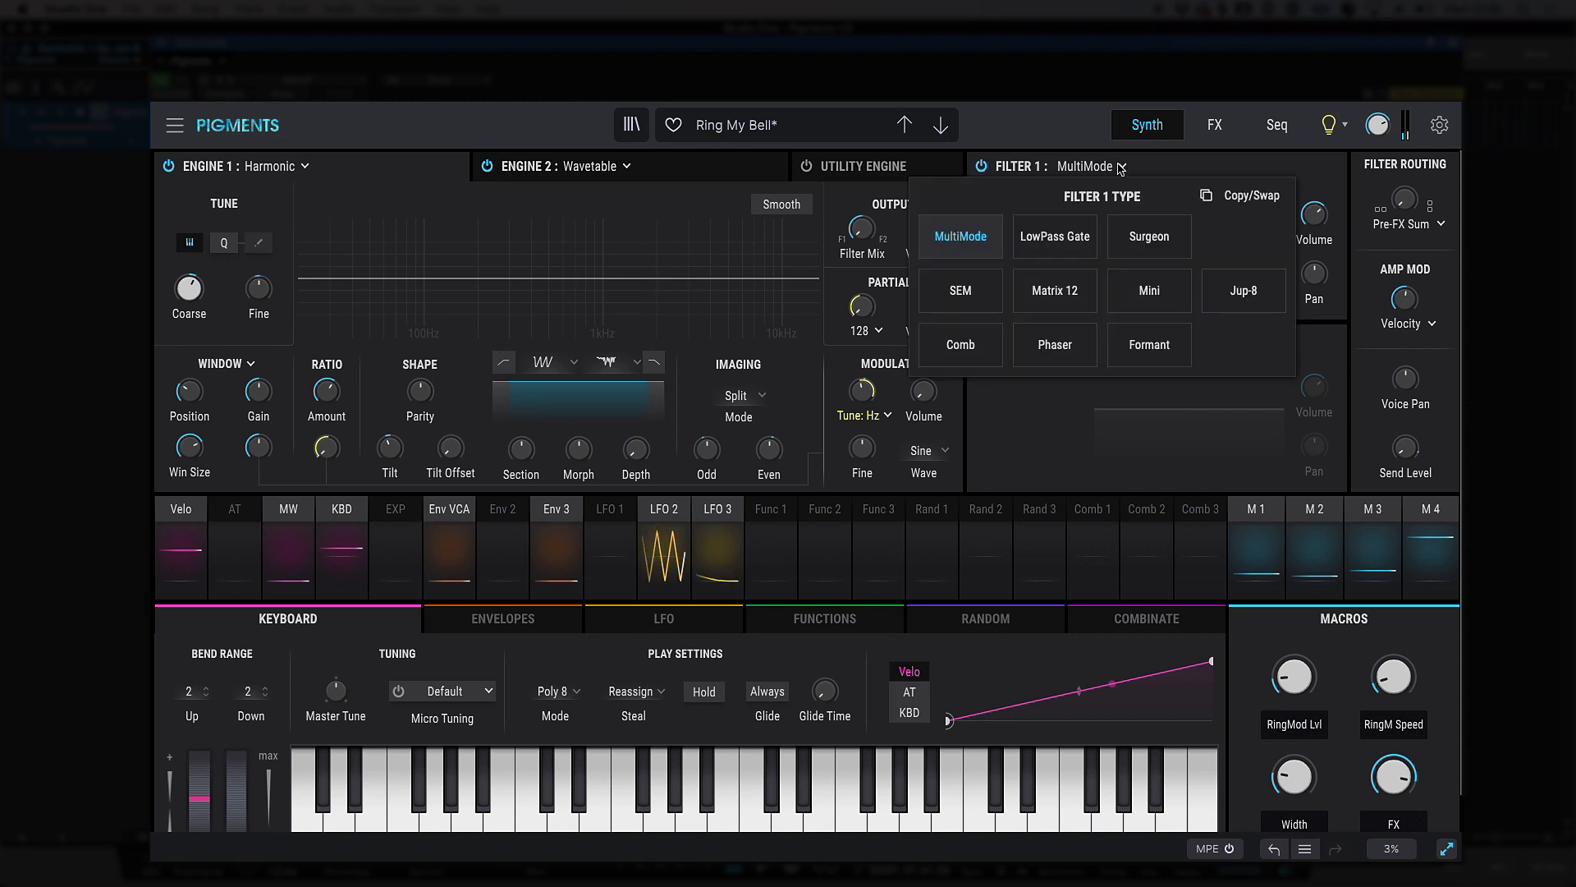
click(1241, 294)
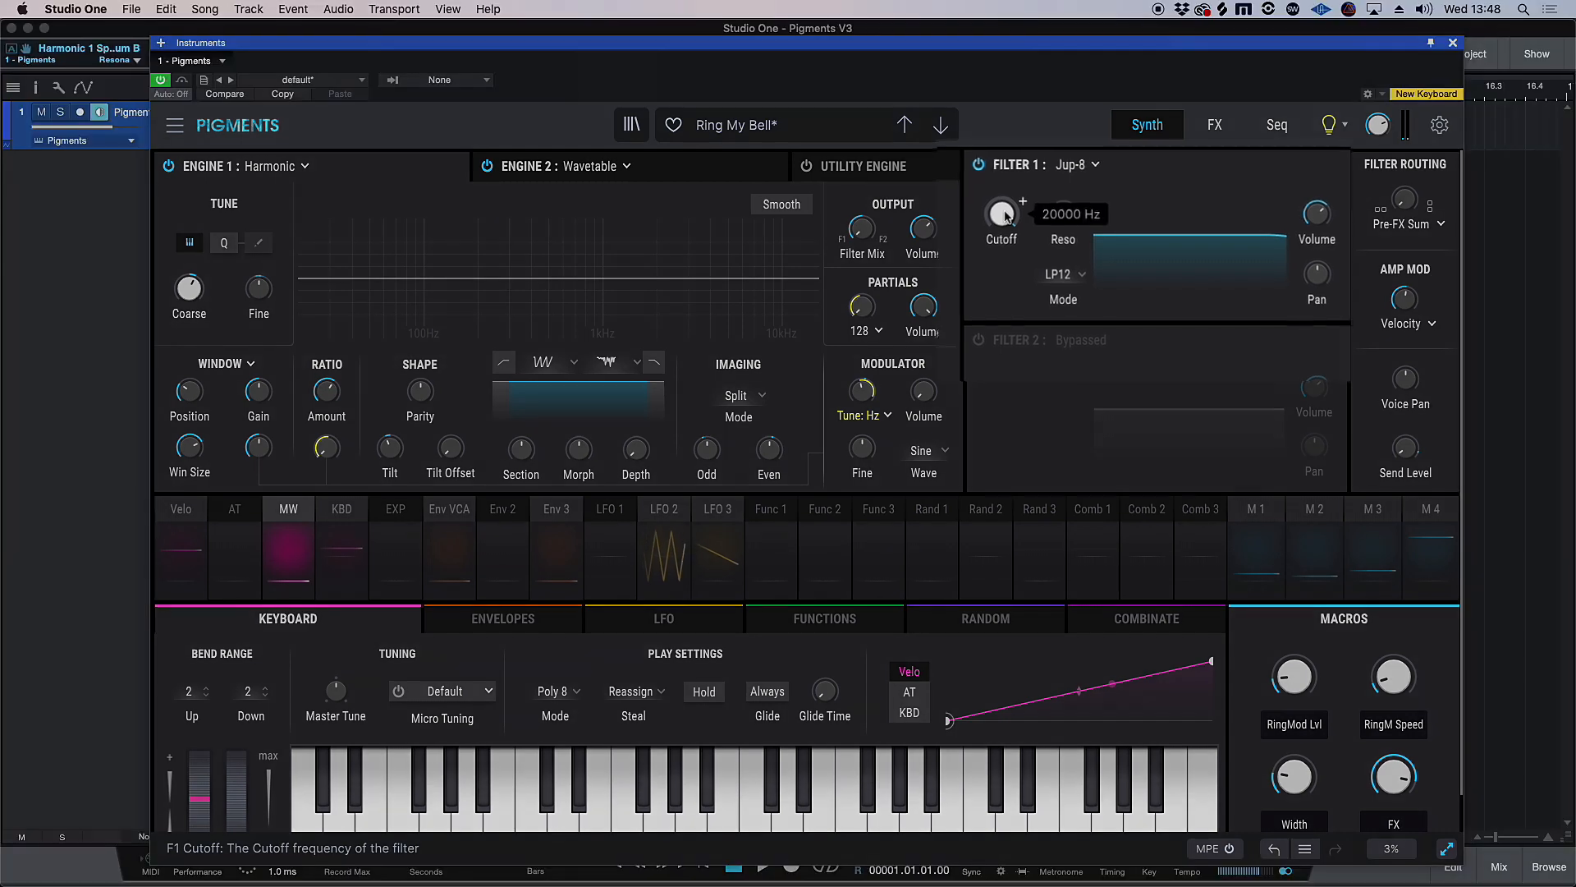
drag(1007, 217, 1006, 322)
drag(1054, 208, 1054, 168)
Set Filter 1's mode to LP24 and raise its cutoff to about 961 Hz
click(1073, 277)
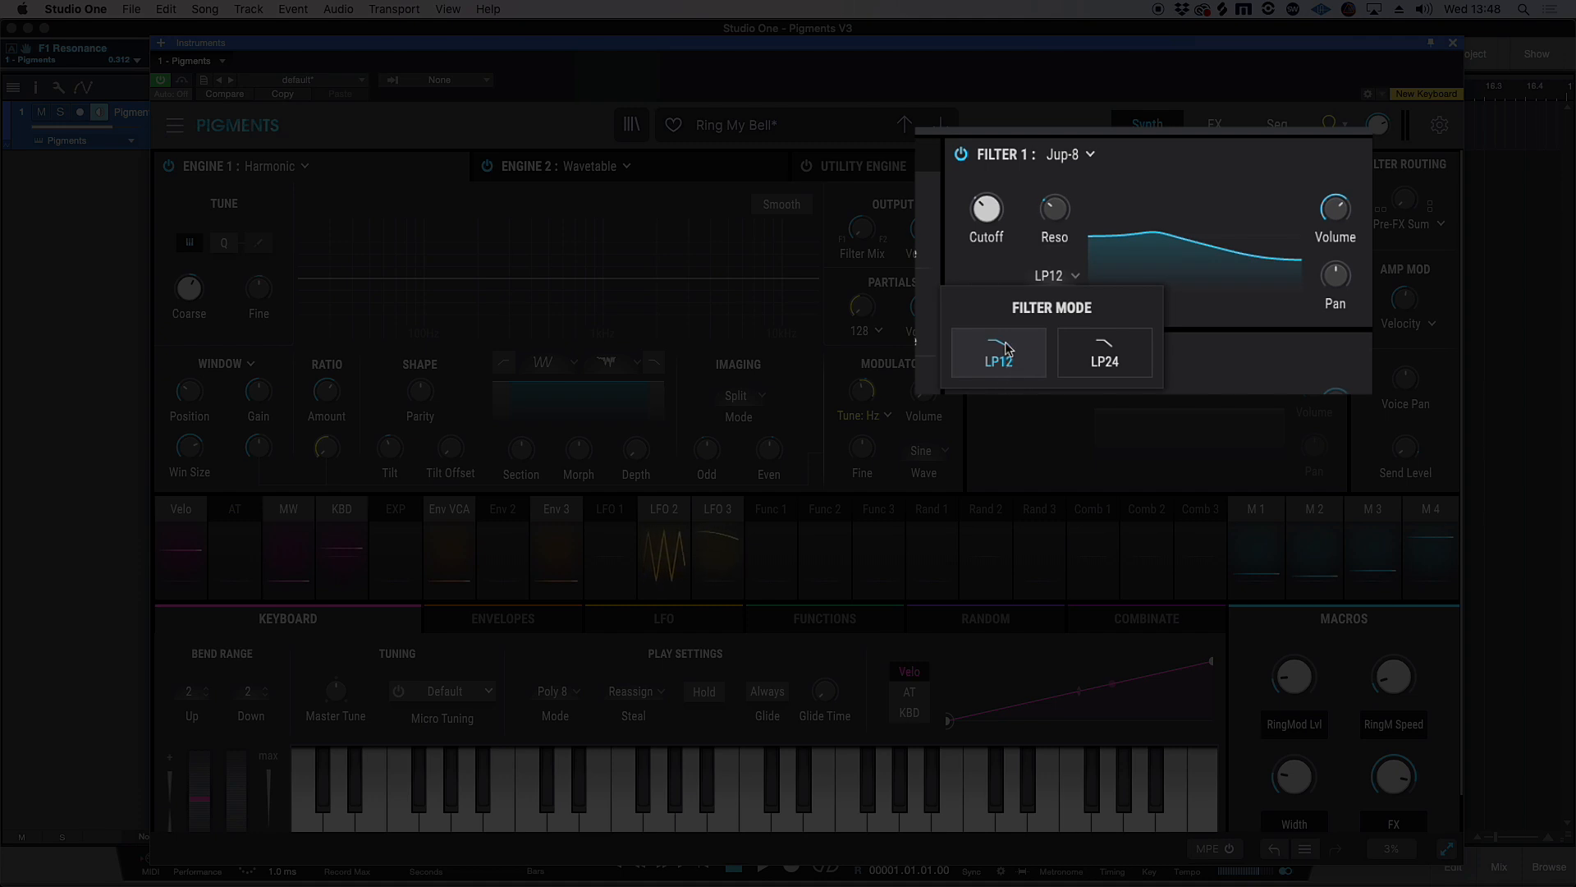
click(1106, 363)
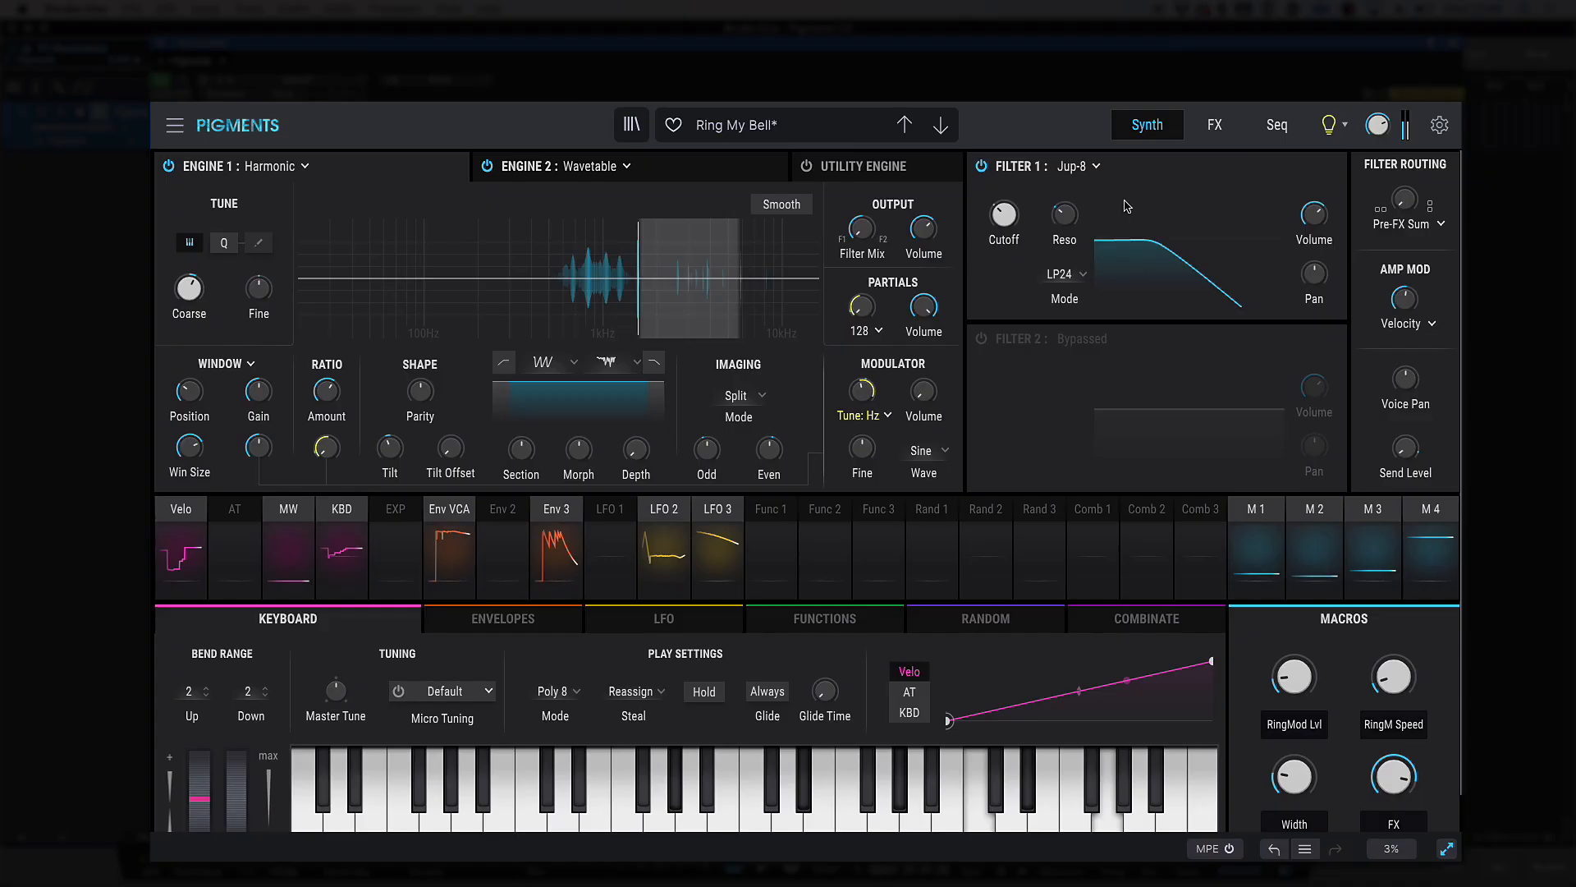
scroll(1005, 215, up, 10)
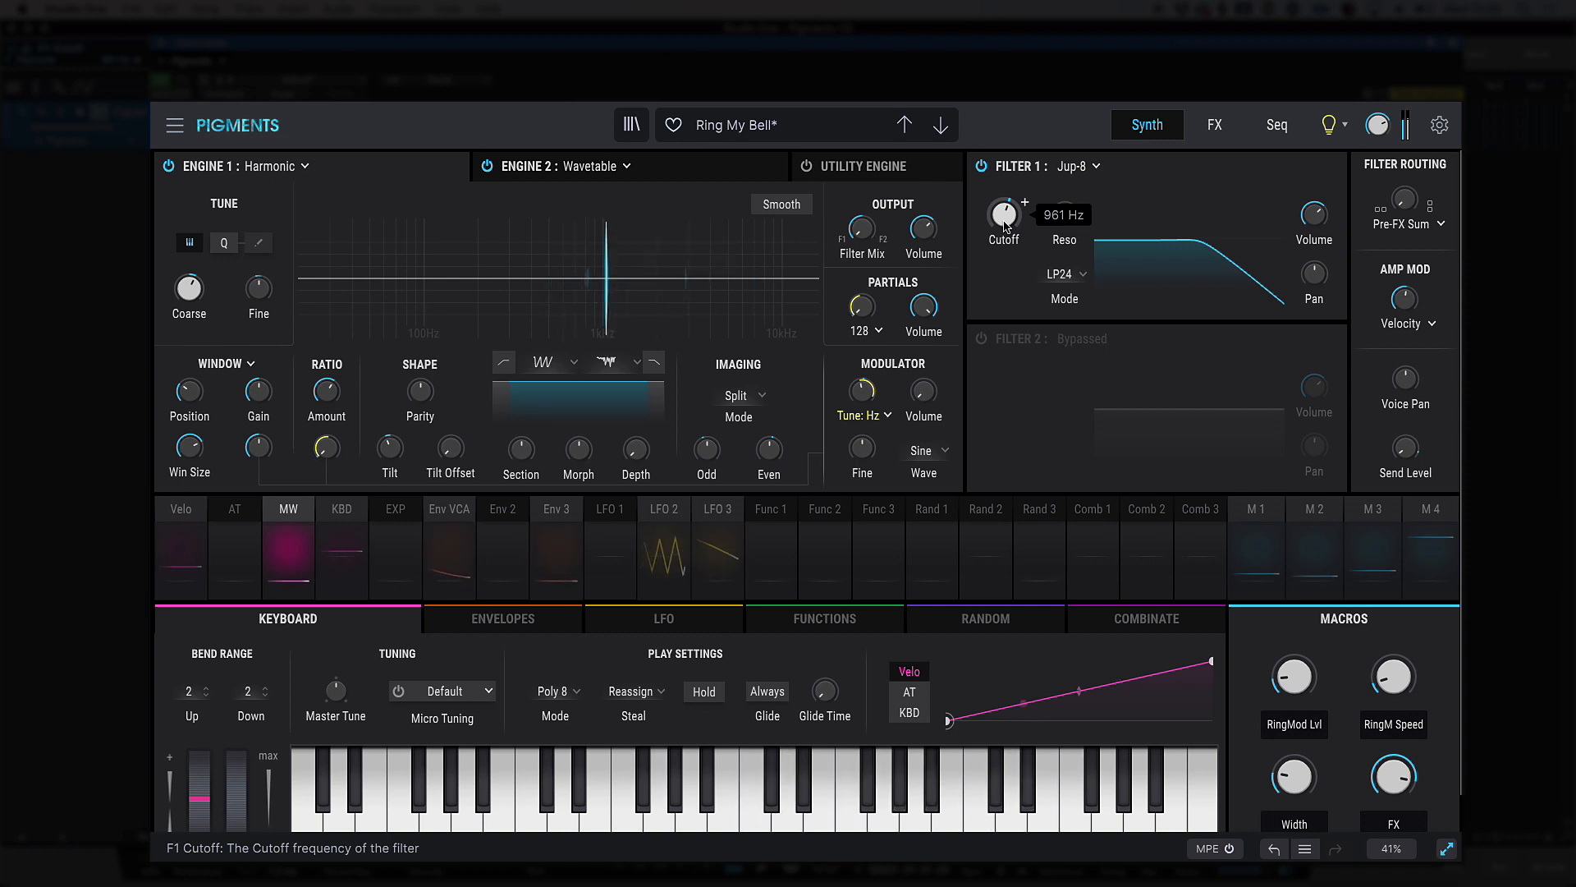
Turn on the Utility Engine
click(772, 173)
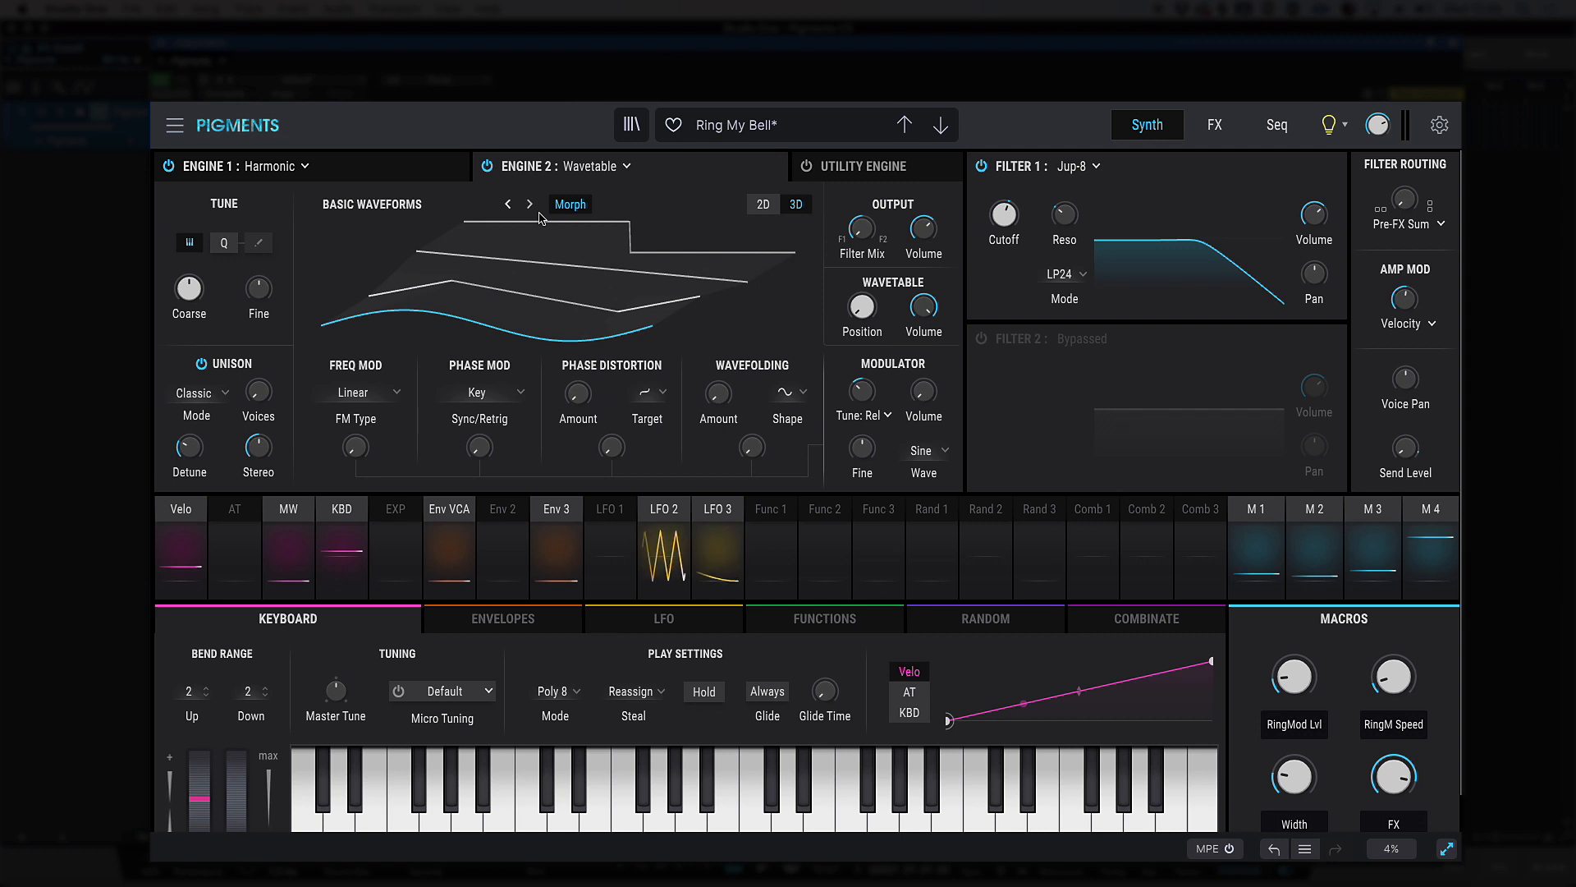
click(841, 165)
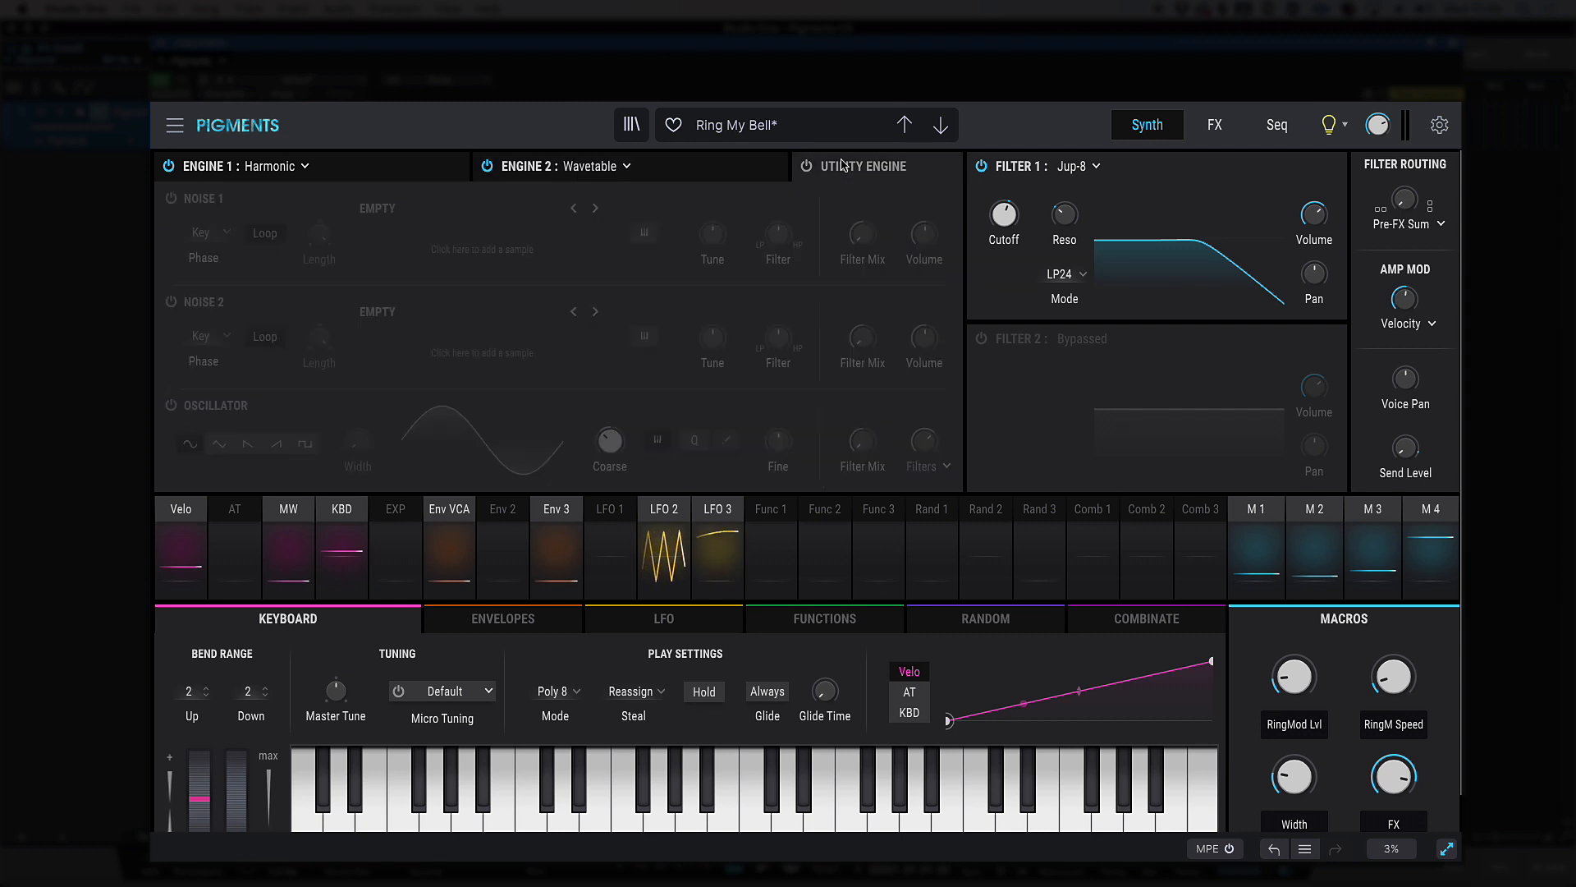
click(808, 167)
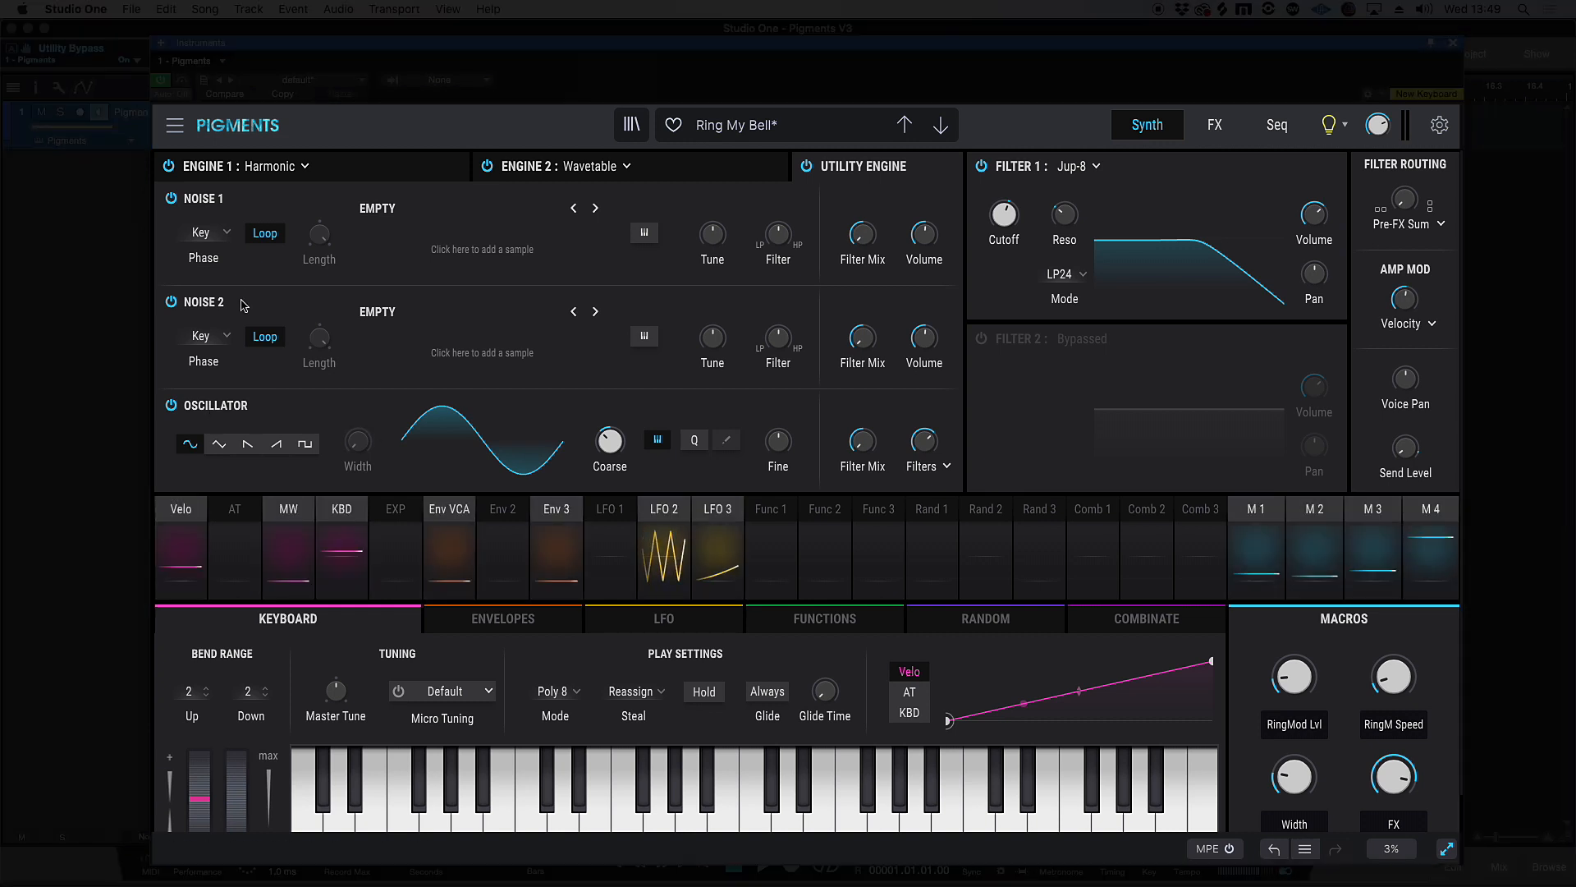
Load the Atmos sample Grey Area into Noise 1 and compare the sound with Noise 1 off and on
click(460, 245)
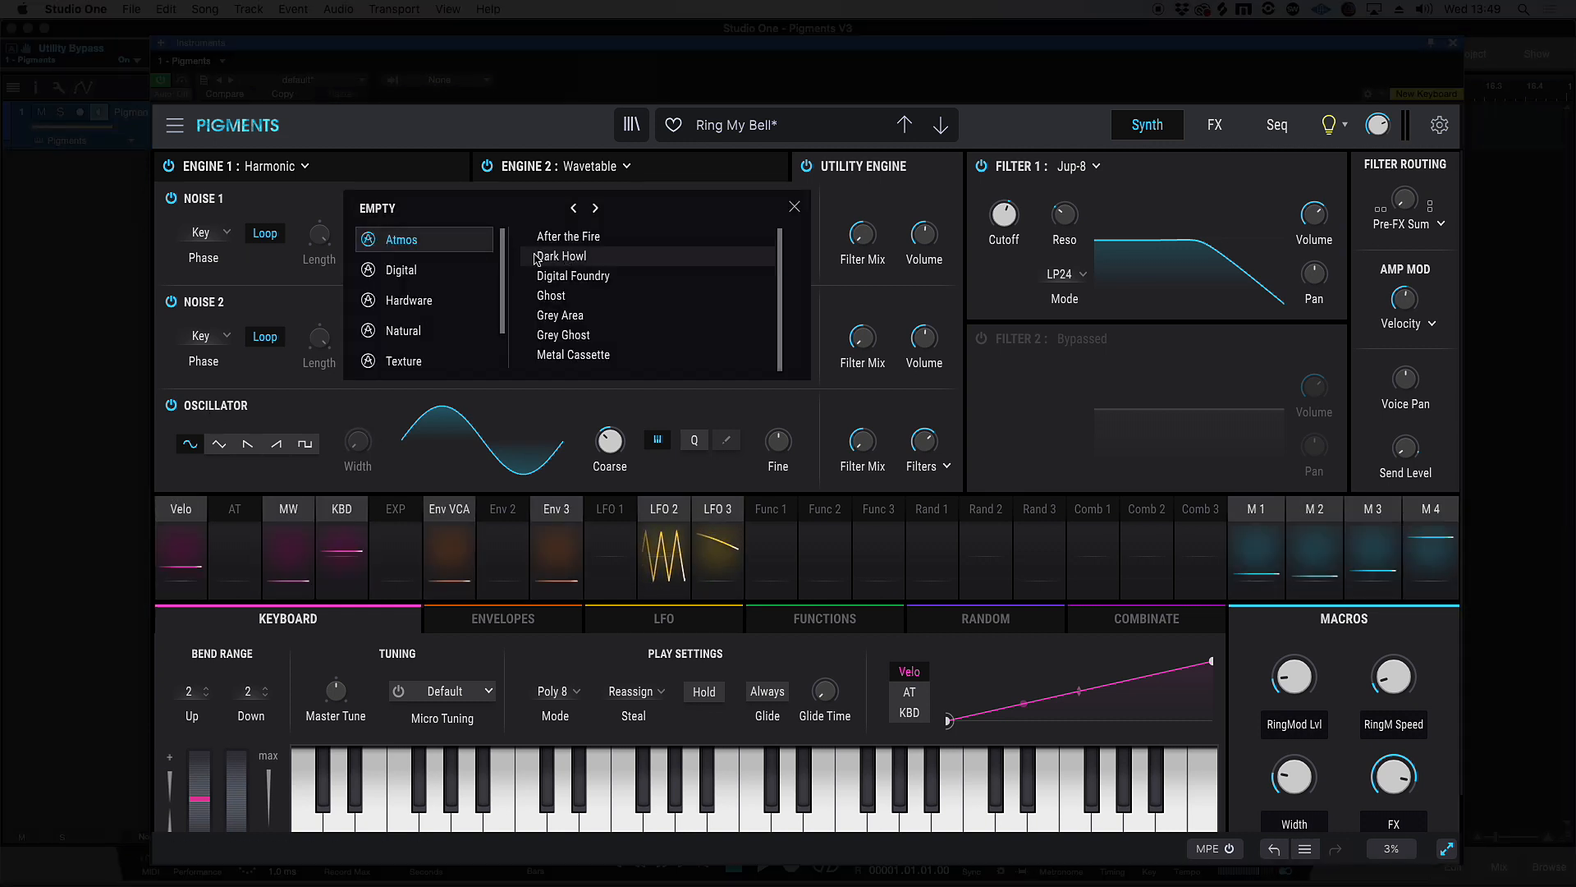
scroll(501, 240, down, 2)
scroll(500, 241, up, 2)
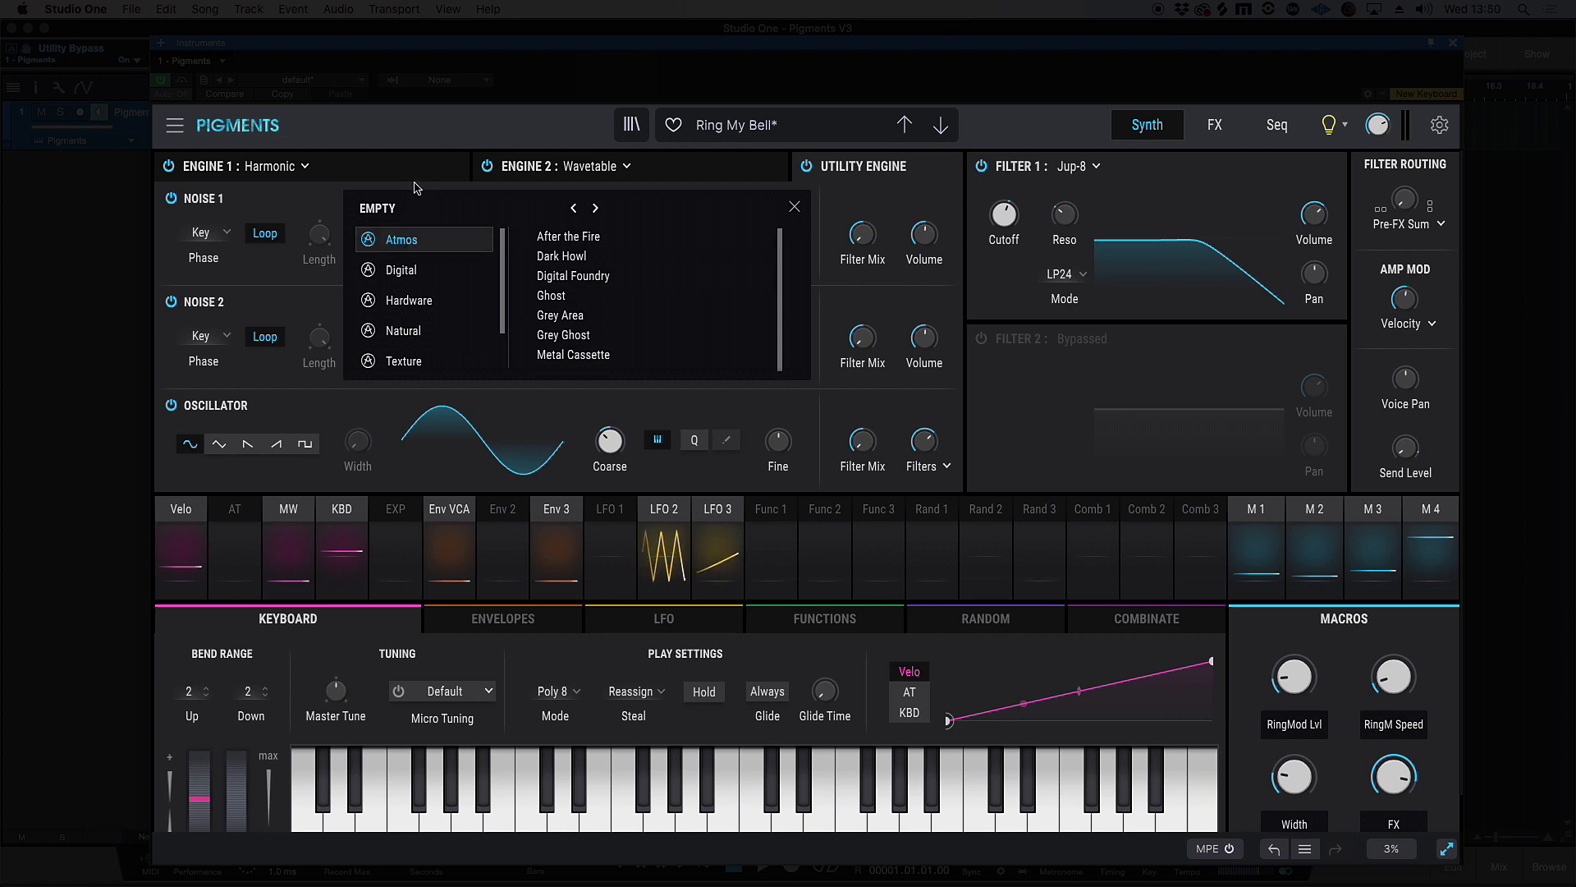
click(596, 316)
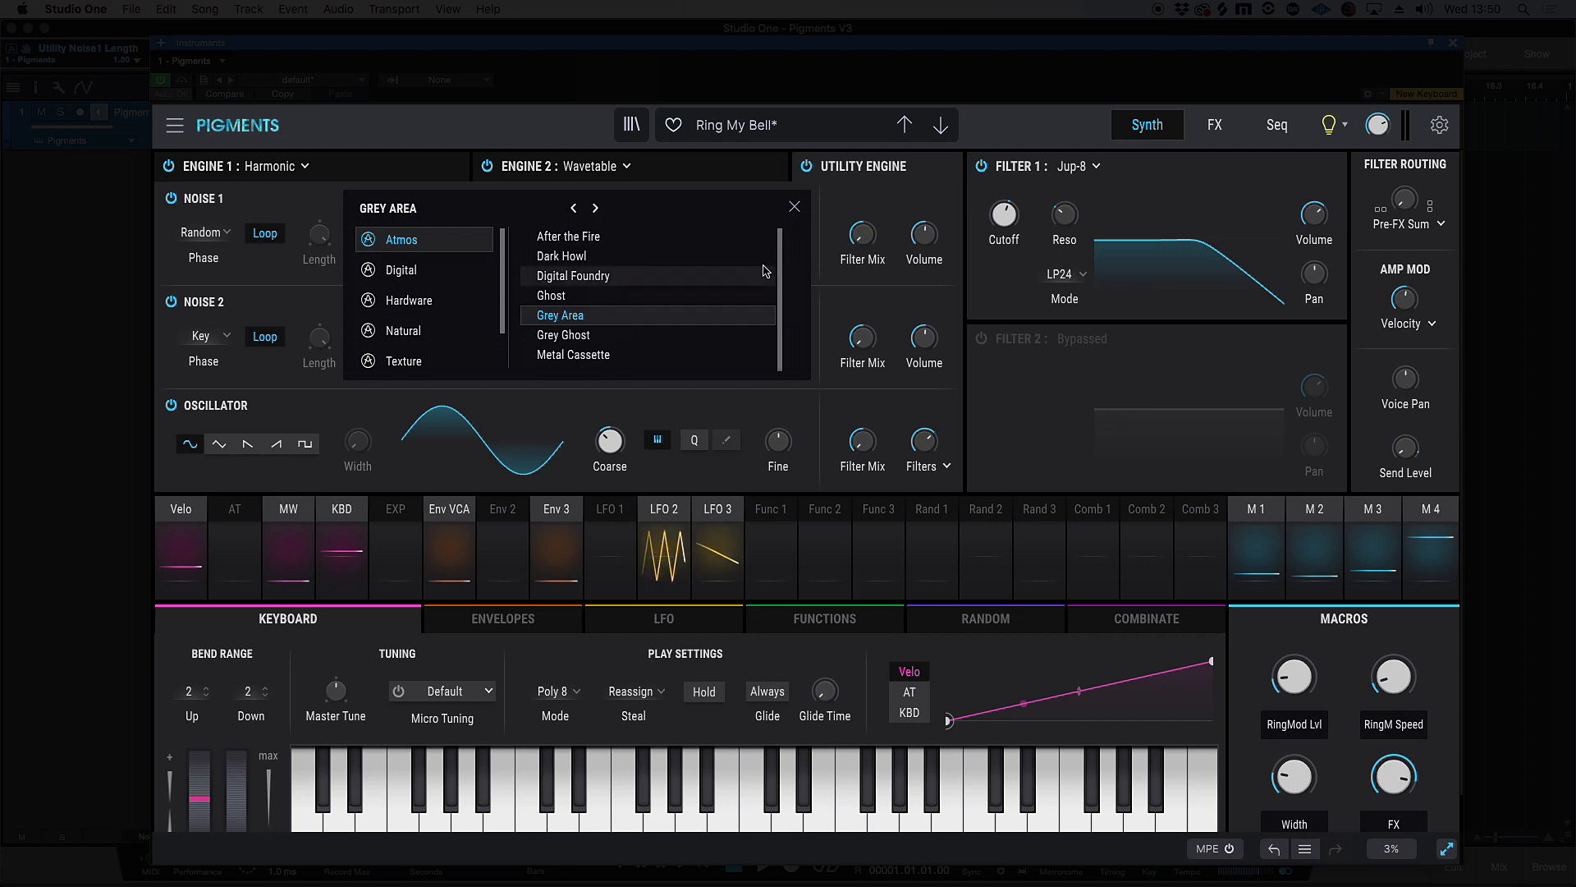
click(794, 207)
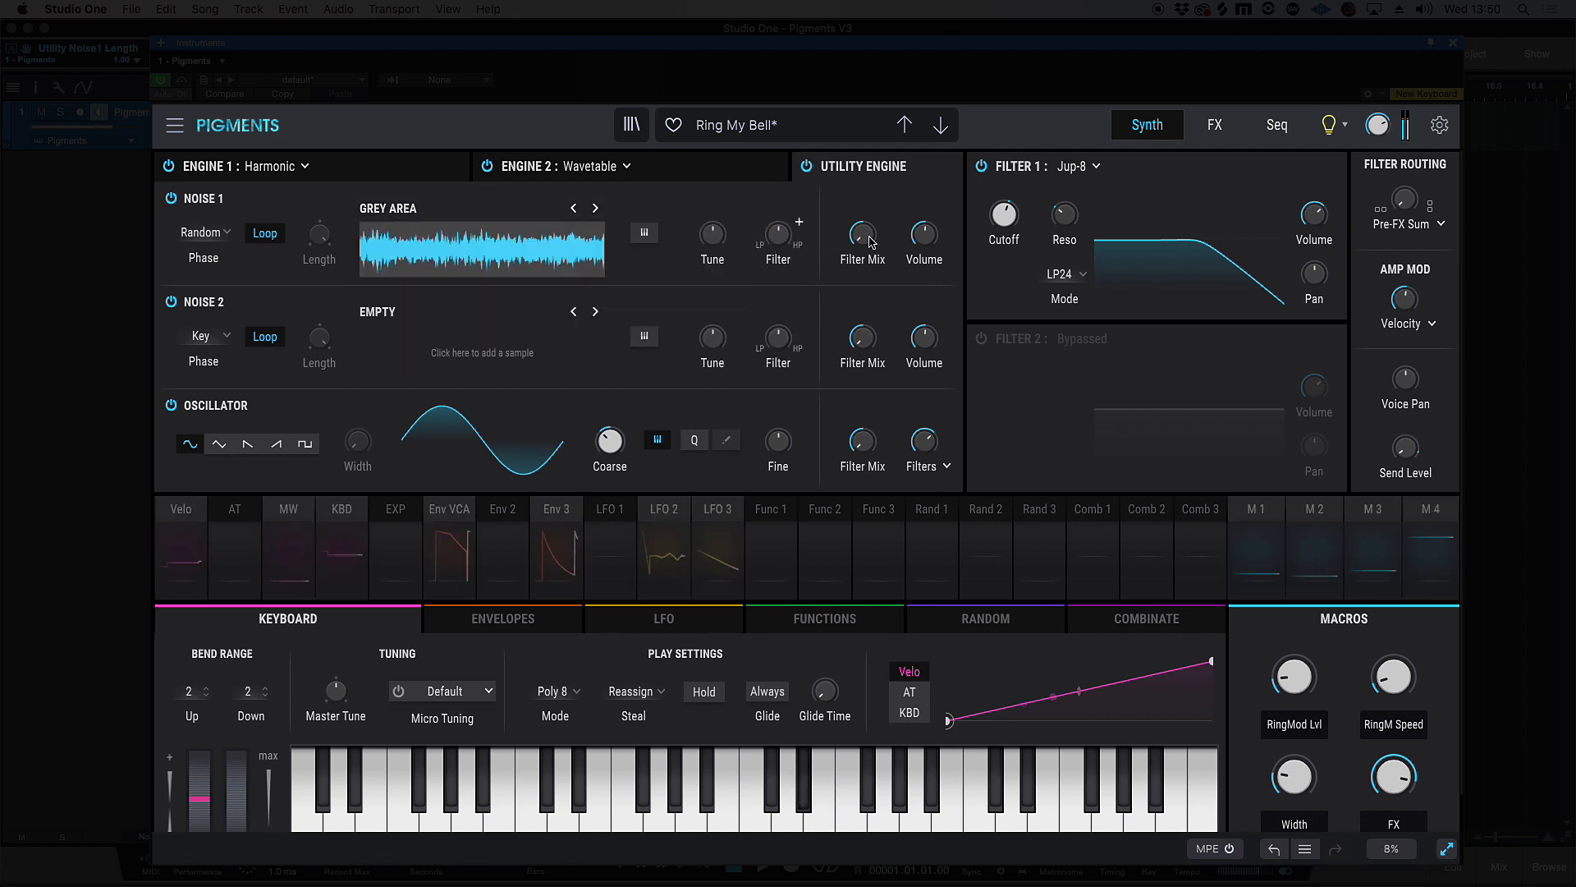
click(173, 200)
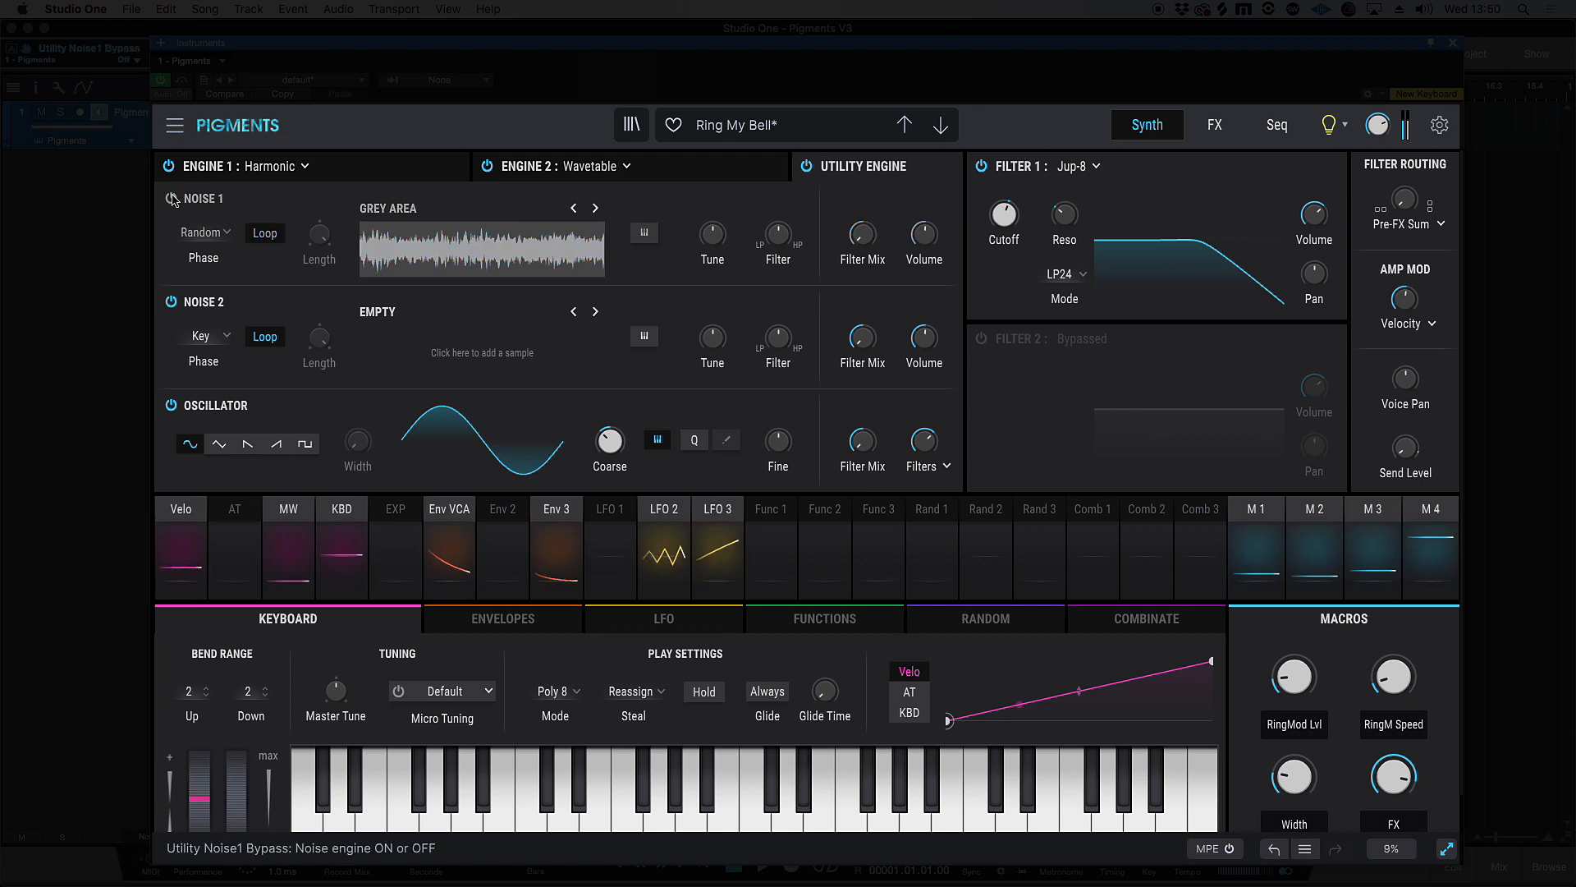
click(173, 200)
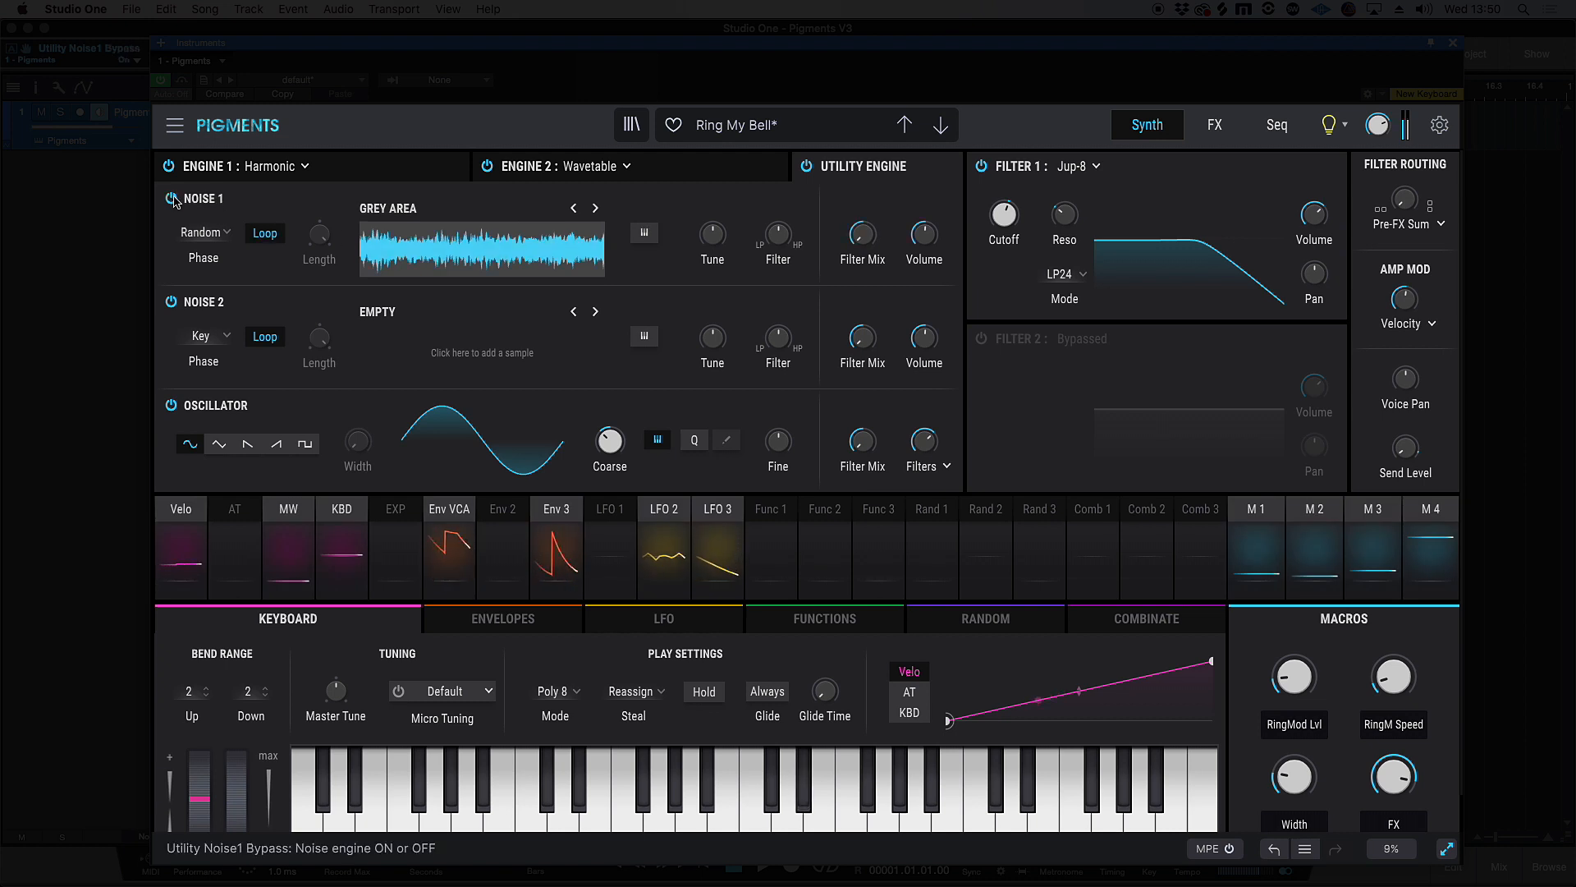
Load the Forest sample from the Natural category into Noise 2
click(477, 349)
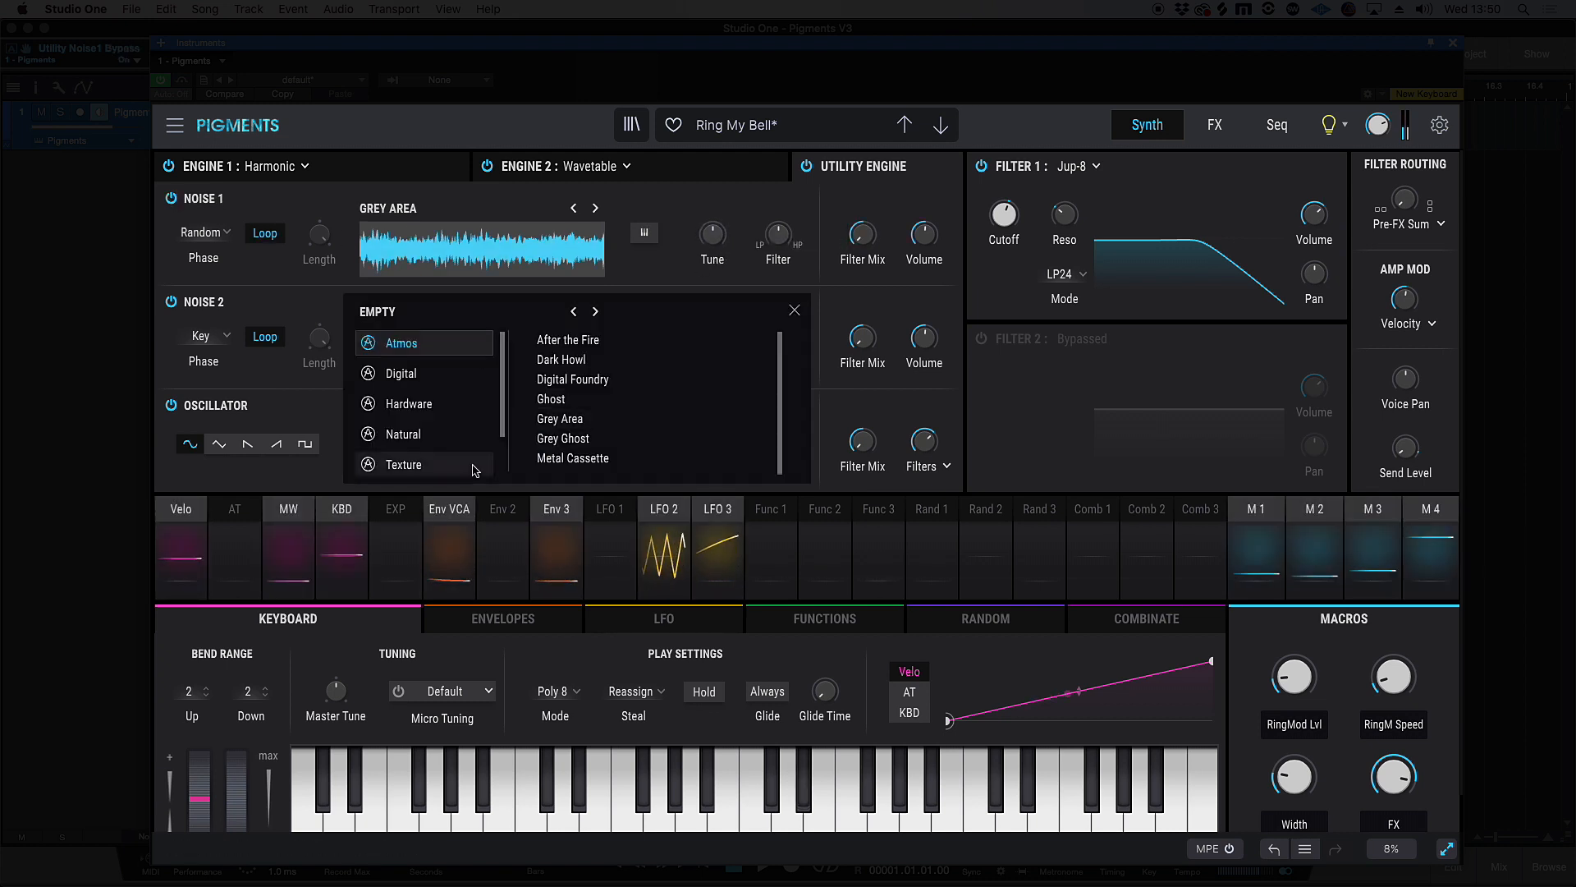
click(415, 433)
click(574, 421)
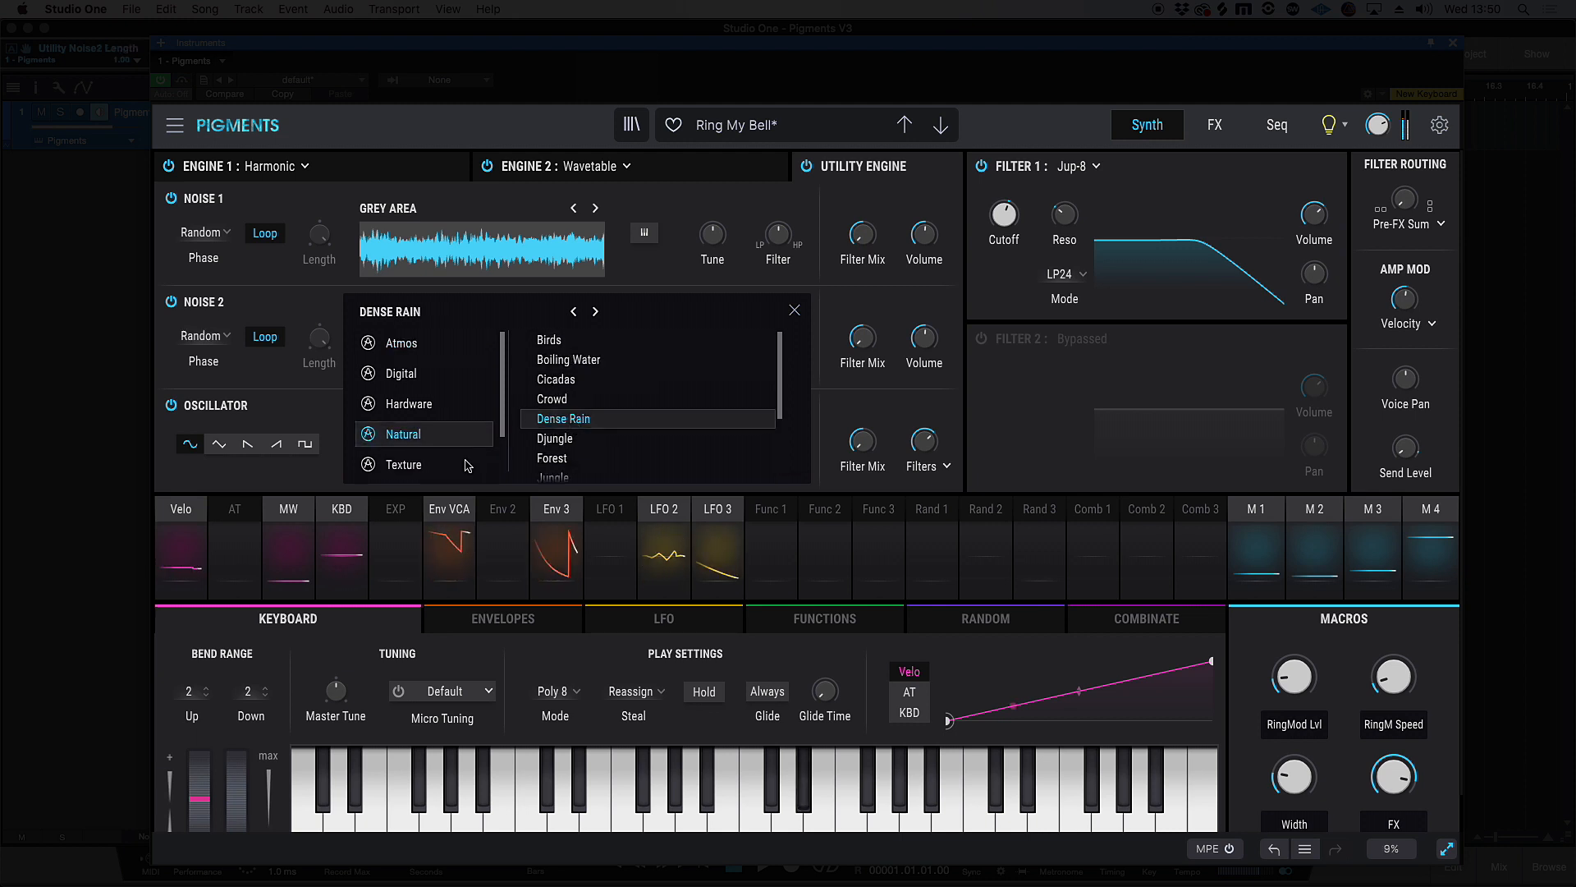
click(558, 459)
scroll(465, 461, down, 1)
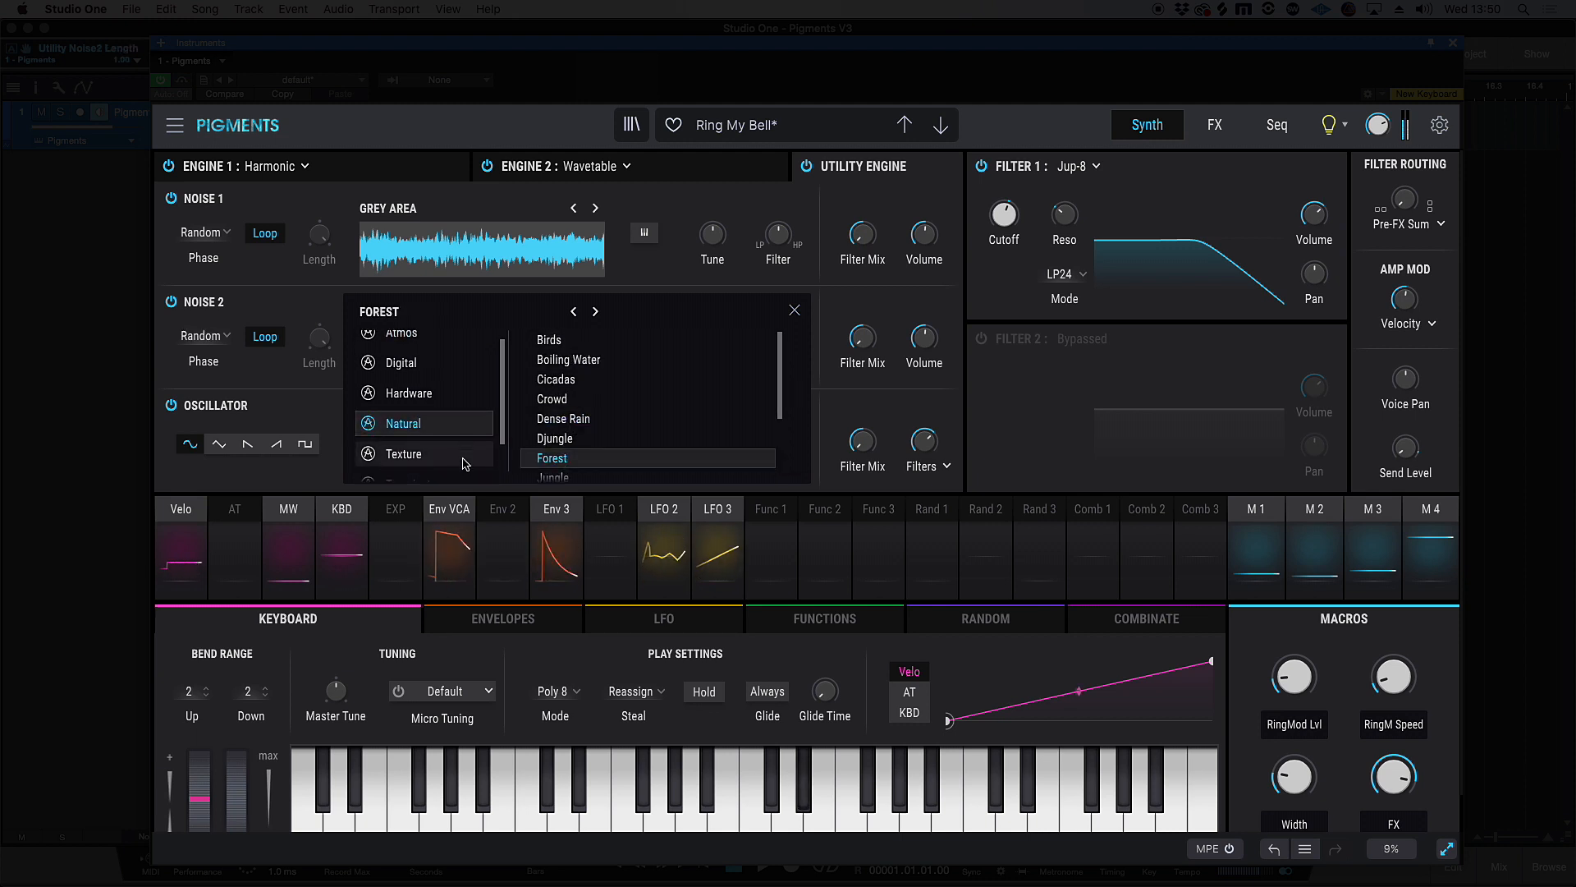
click(795, 310)
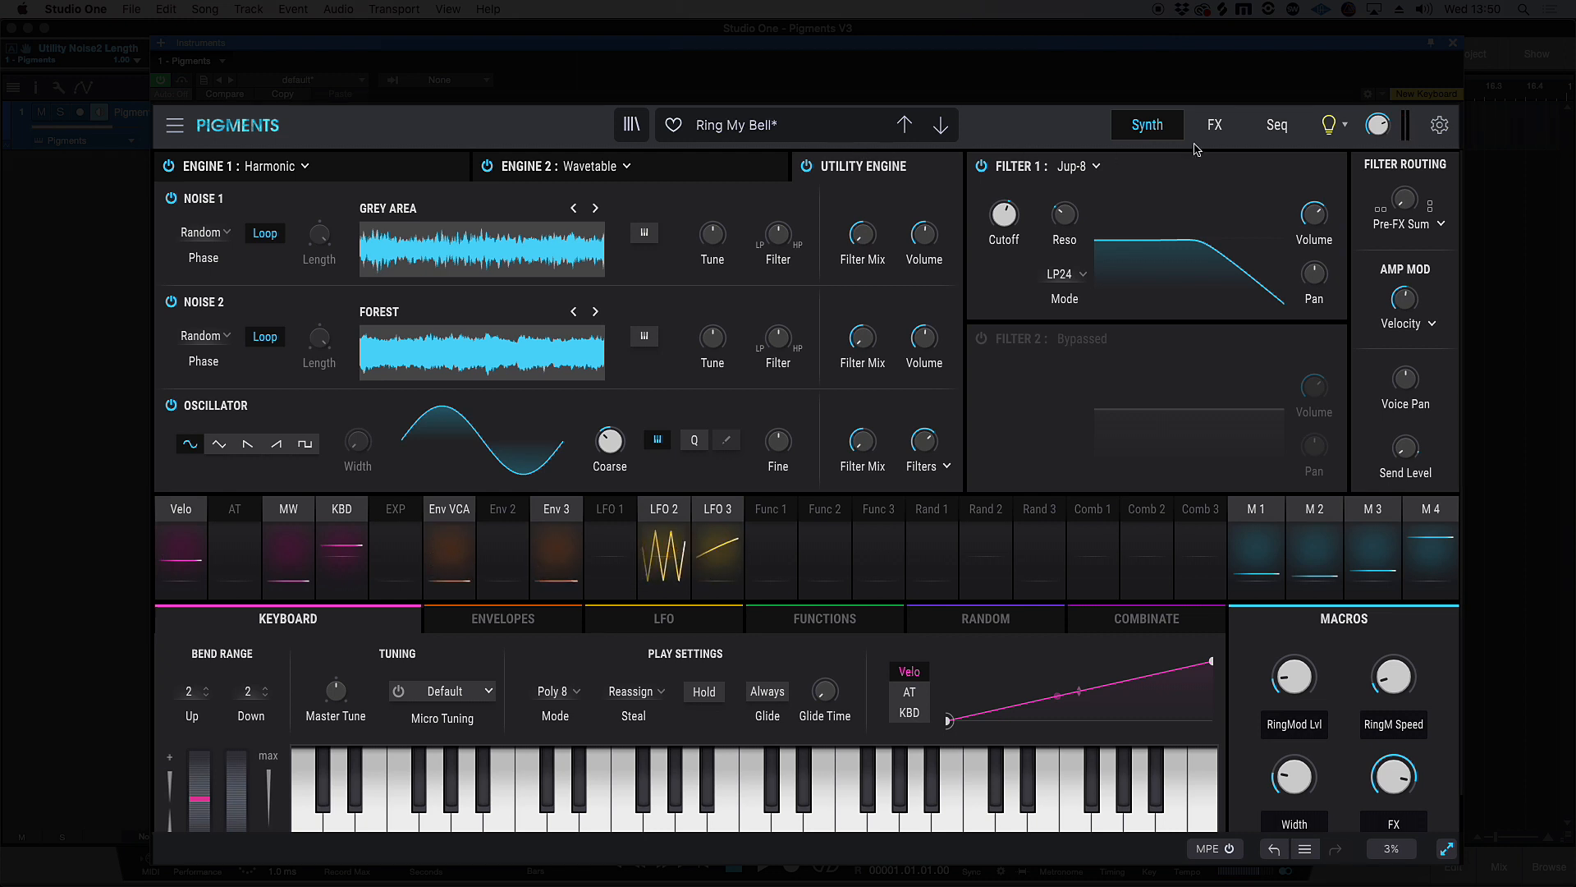
Adjust the Amount of the Multiband effect in FX A
click(1215, 129)
mouse_move(1073, 227)
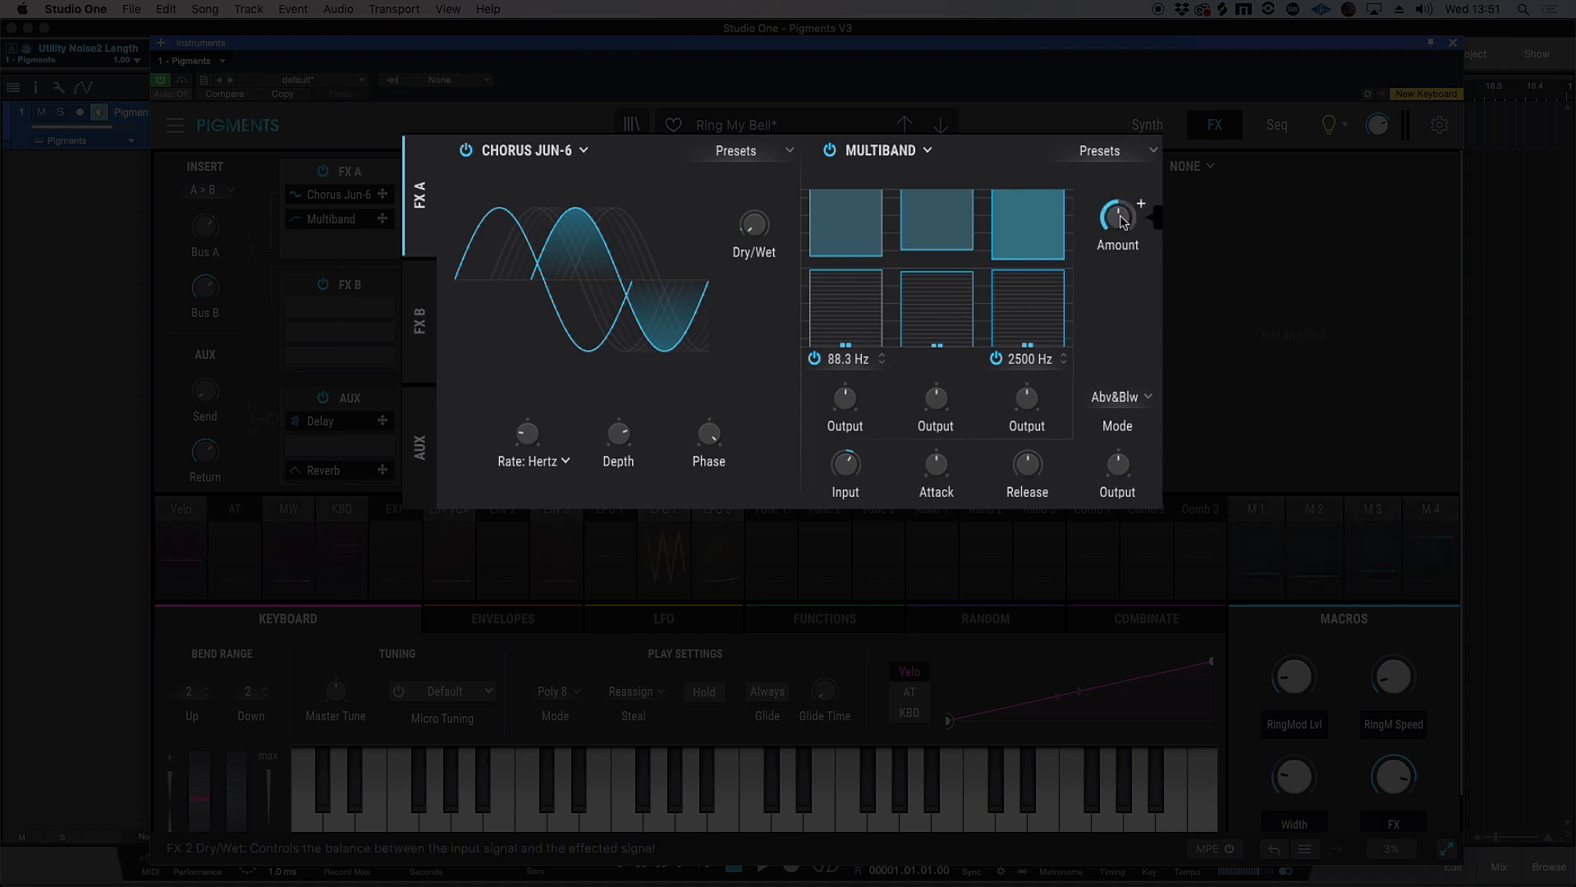
drag(1129, 222, 1129, 175)
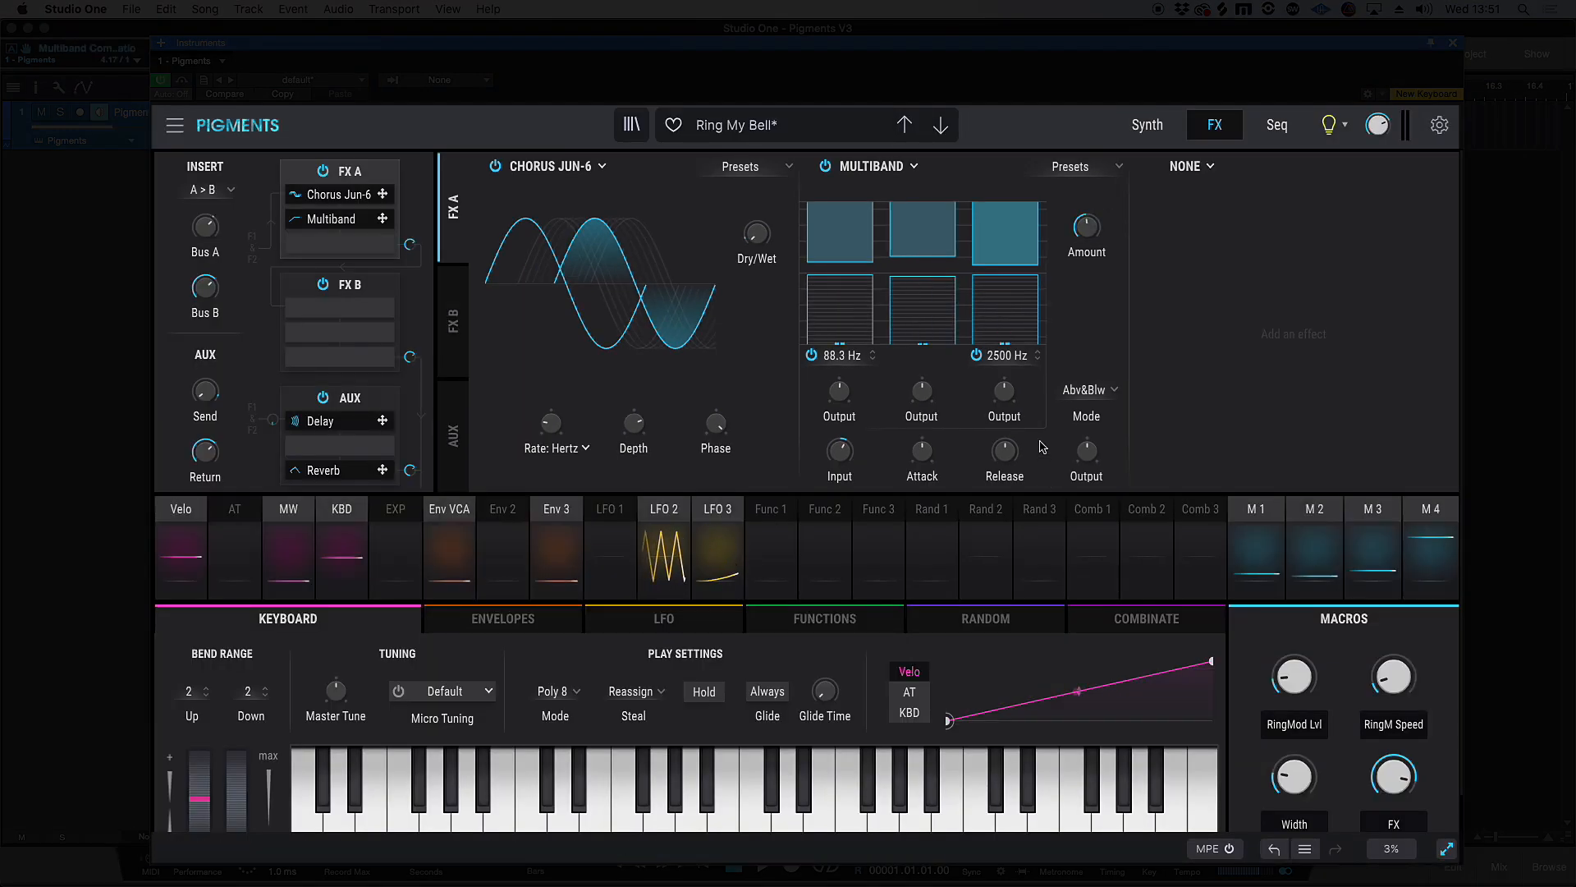
Add a PS Delay in the third slot of FX A and load its Falling Down preset
click(603, 168)
click(604, 168)
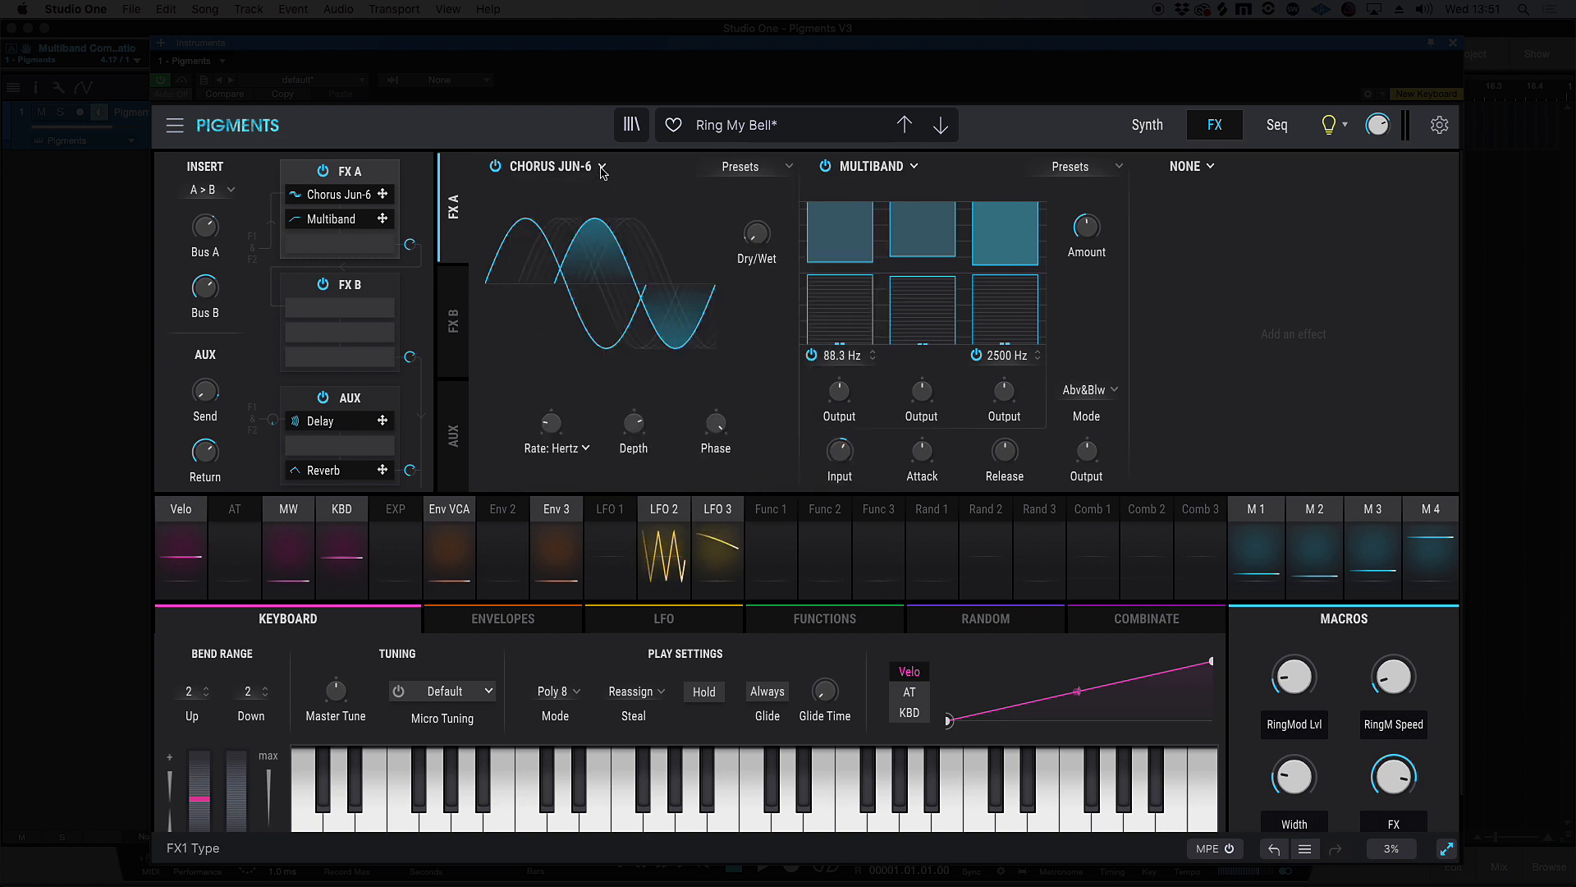
click(1210, 166)
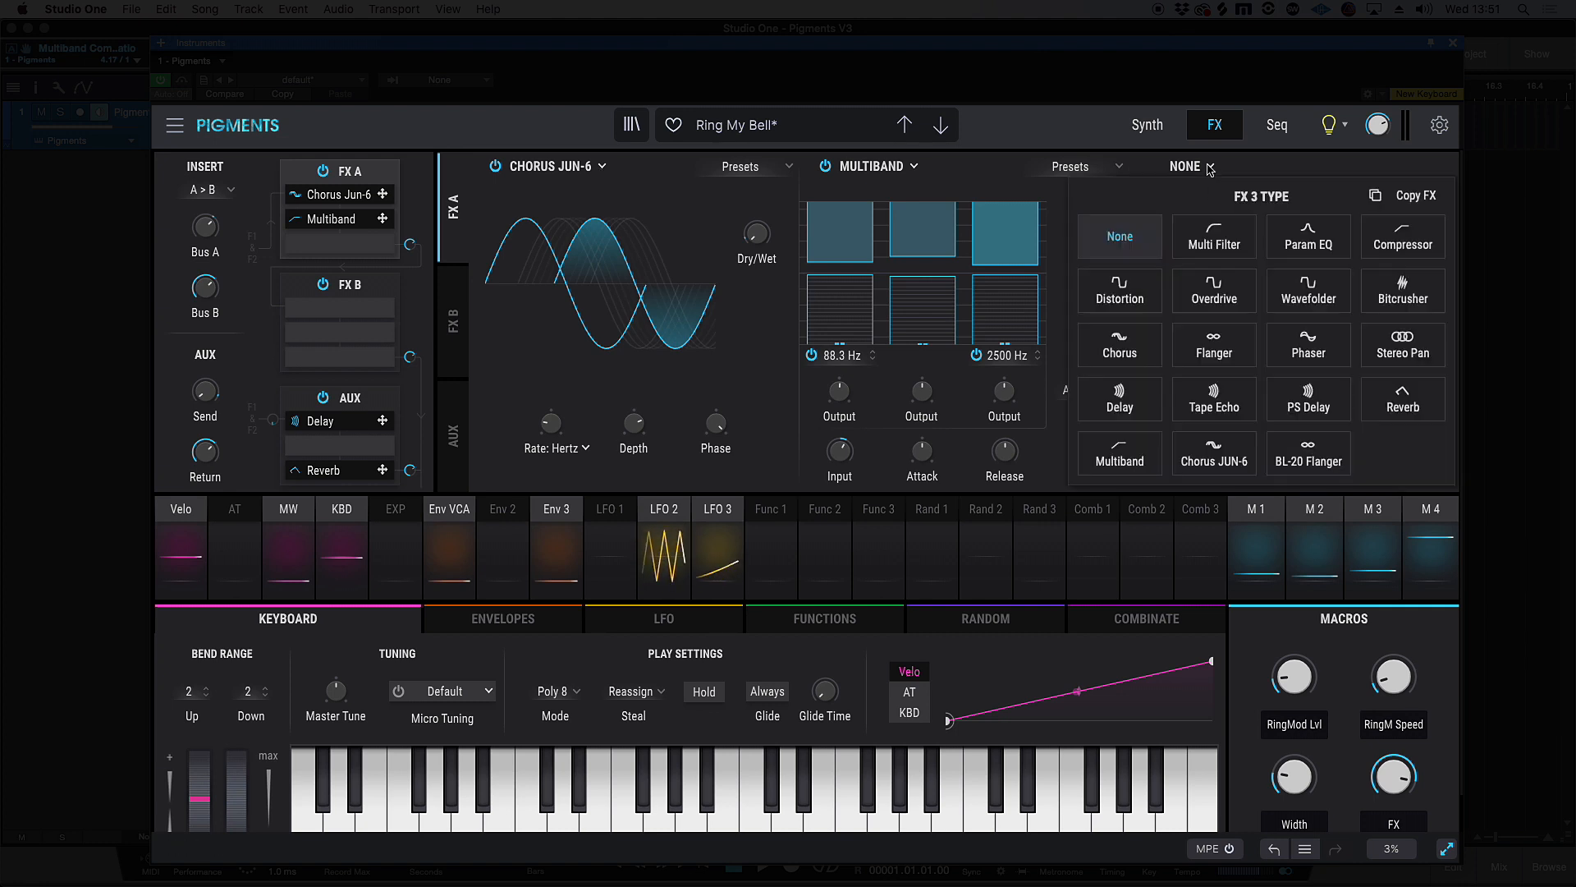
click(1318, 392)
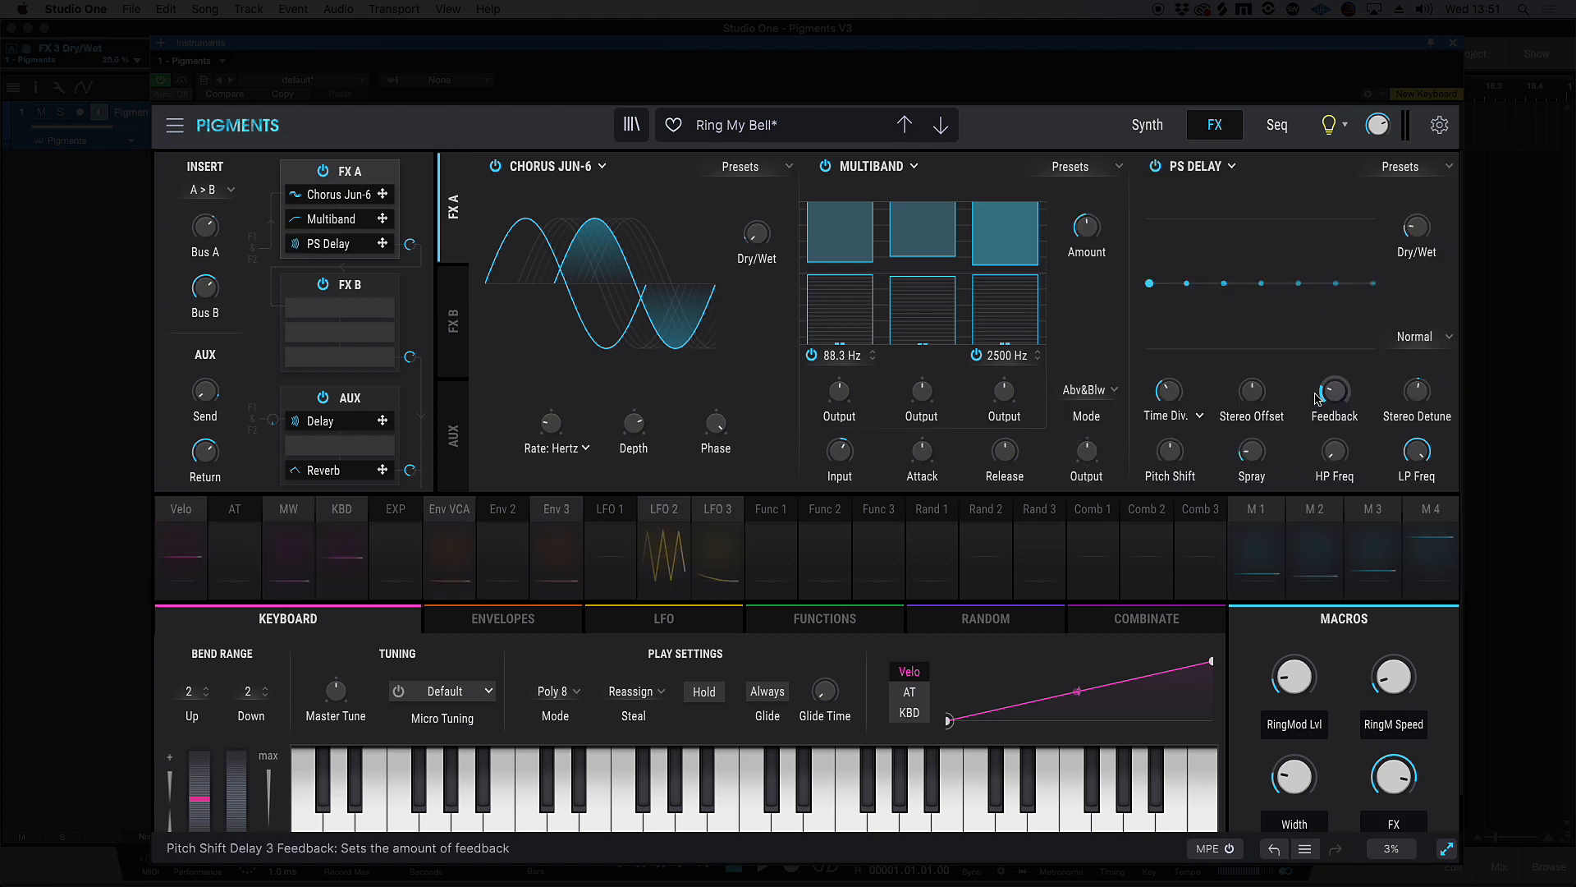
click(1450, 167)
click(1412, 257)
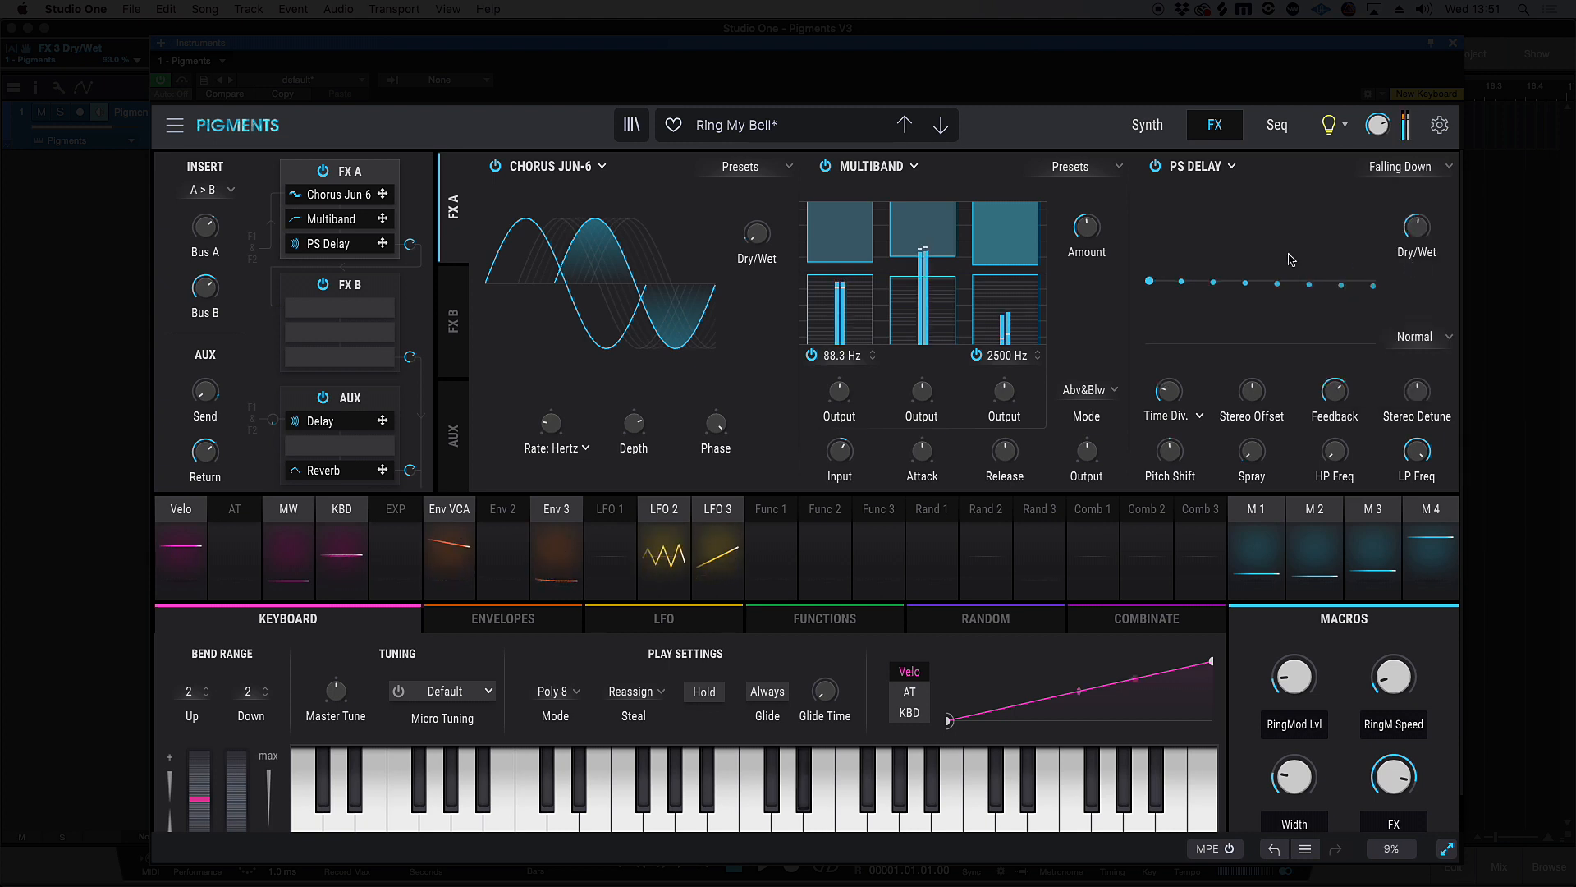
Load the Fifth Rush preset into the PS Delay in FX A
click(1449, 168)
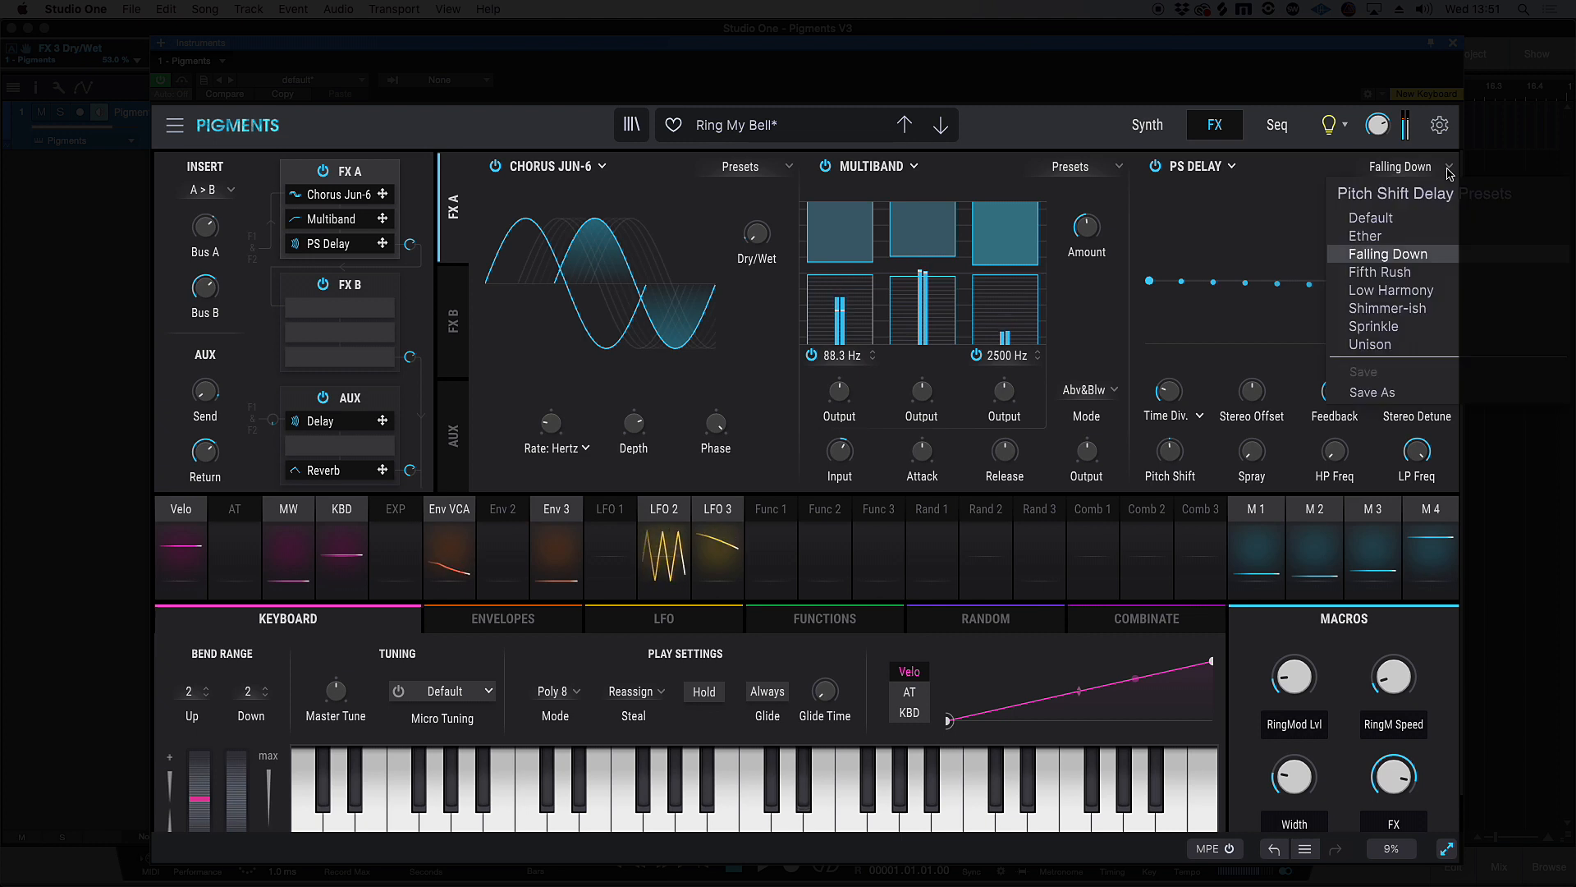
click(1411, 274)
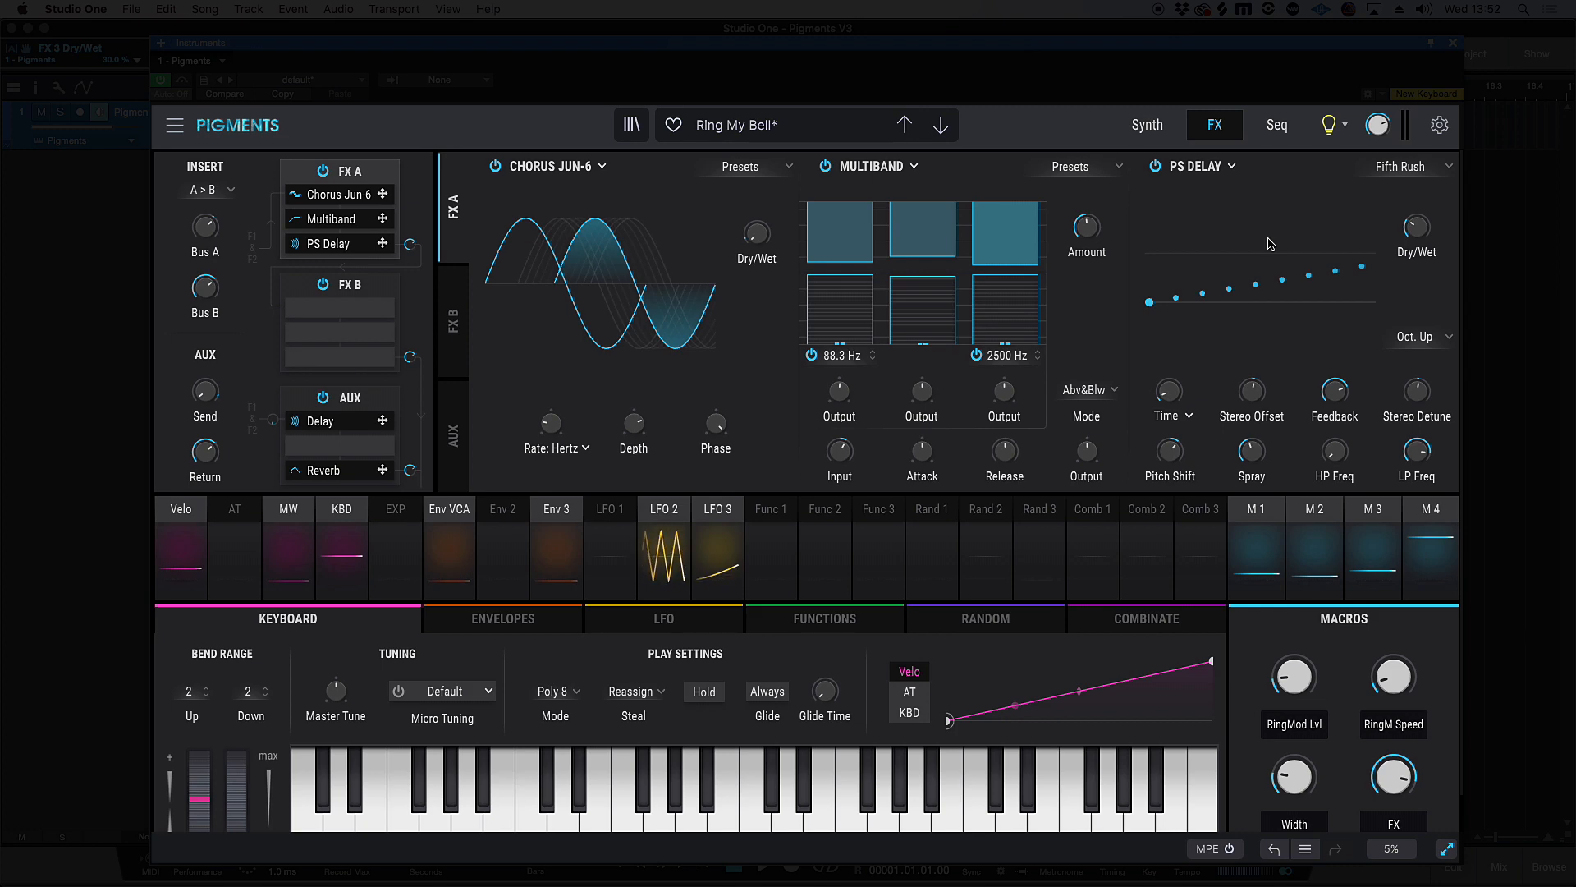
Show the Sound Design Tips and preset information for Ring My Bell, and turn the tips off again
click(1335, 123)
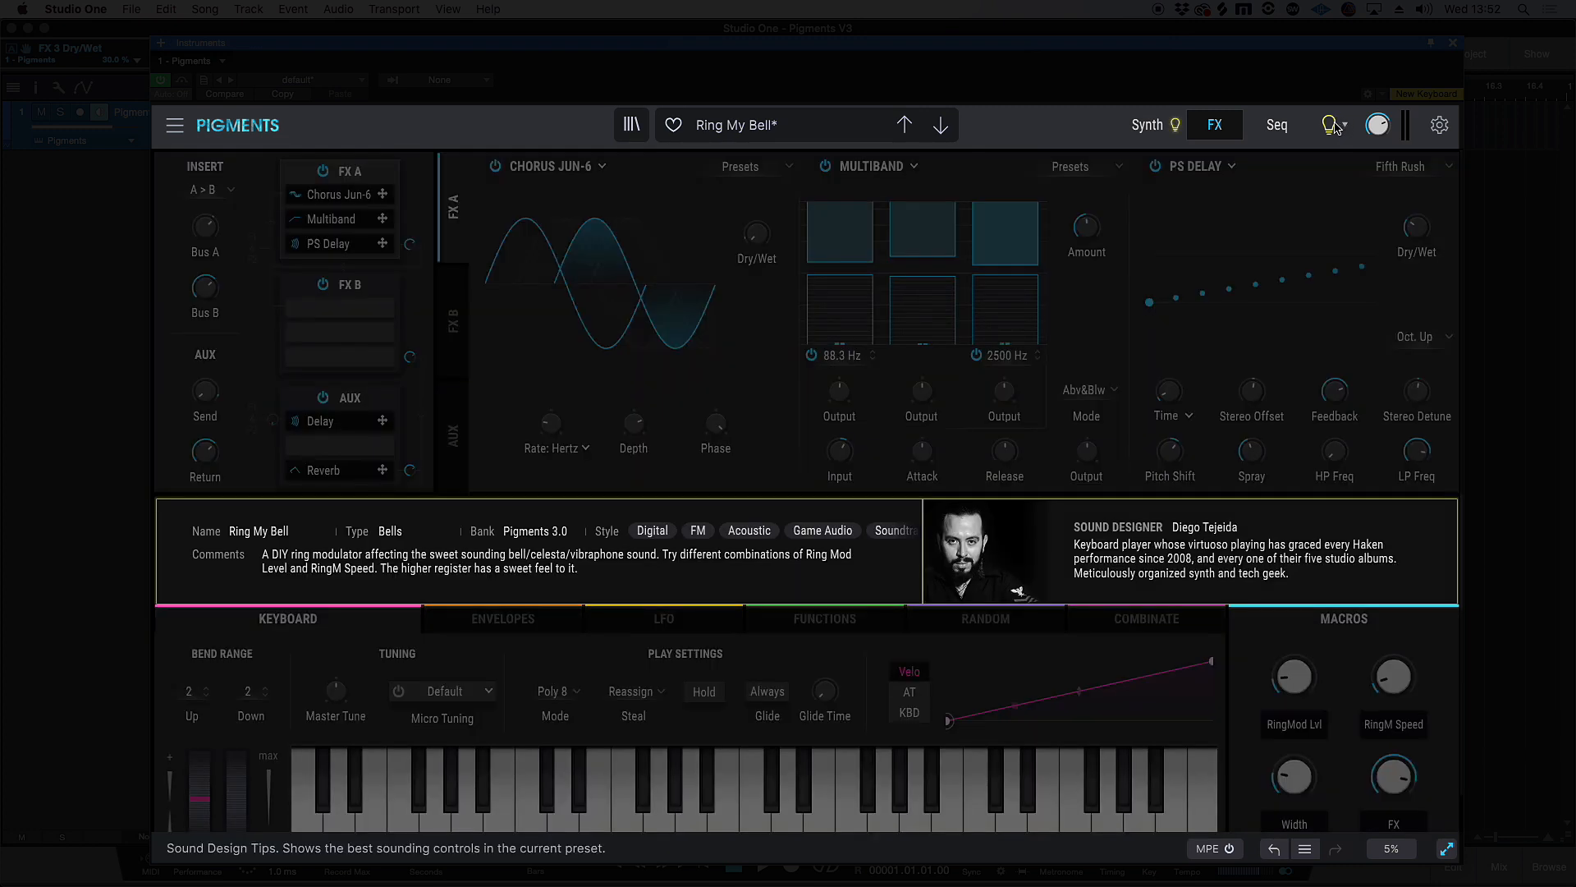
click(1335, 123)
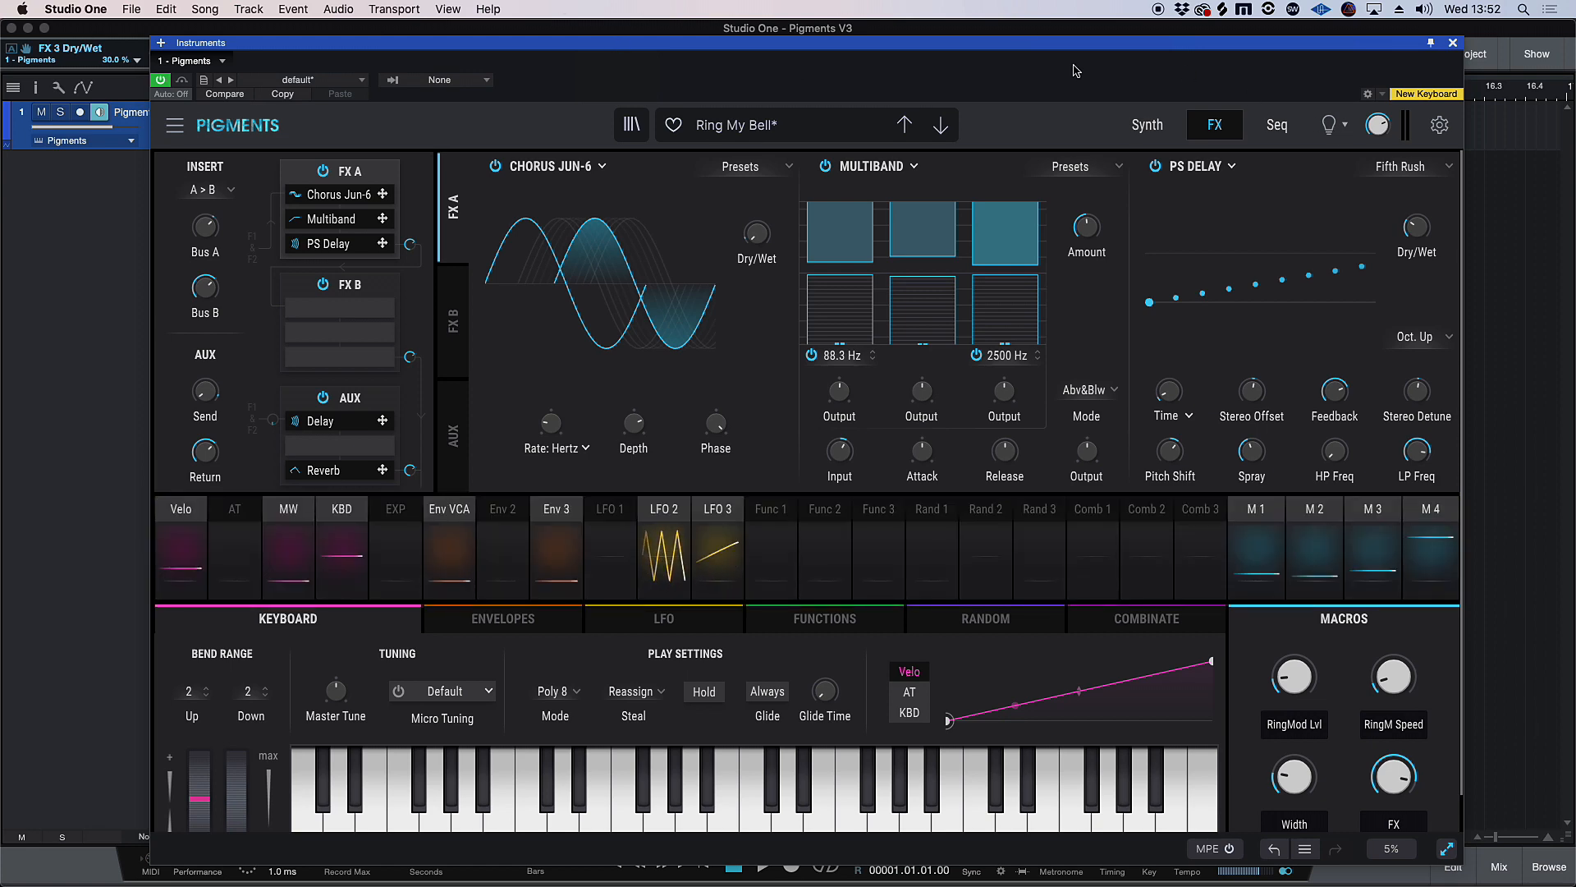
Look through the preset browser's style filters and limit the preset list to the Pigments 3.0 bank
click(631, 125)
click(538, 256)
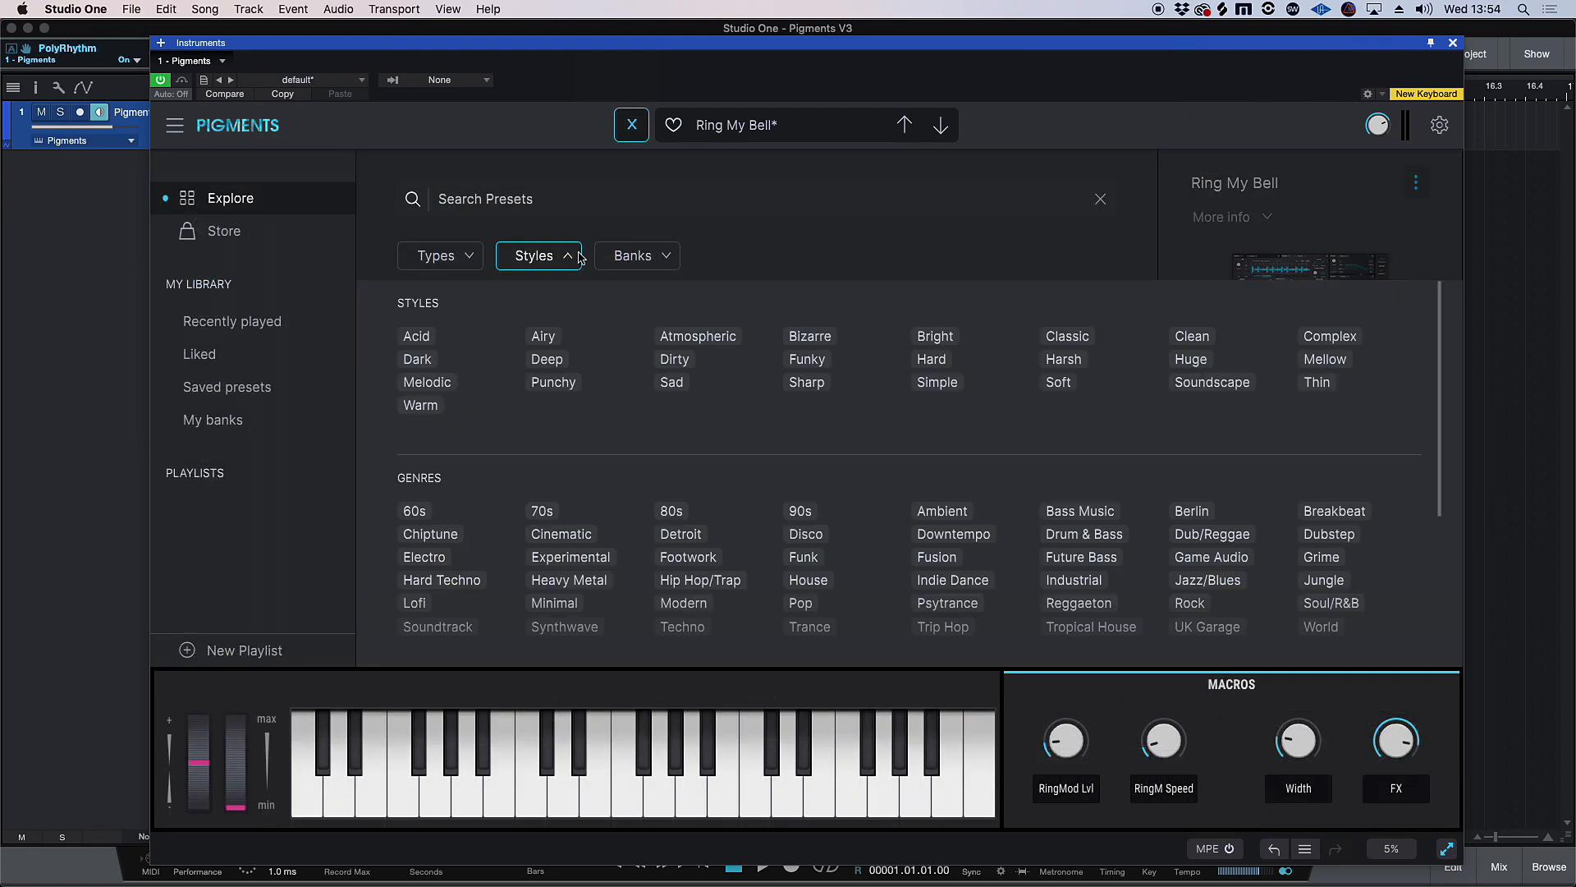
click(653, 259)
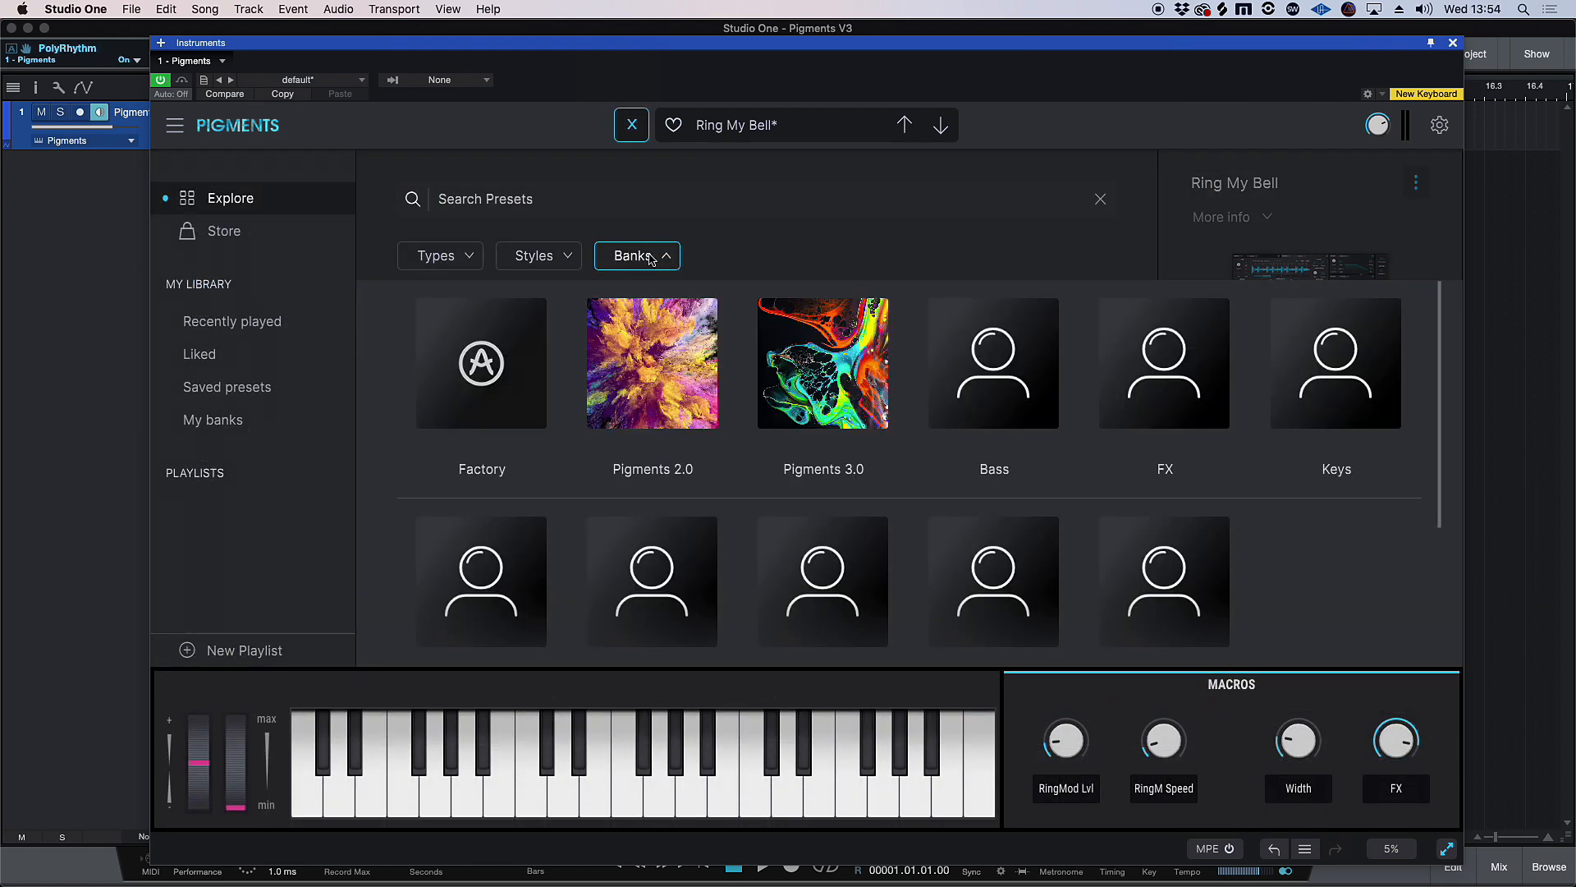
click(837, 397)
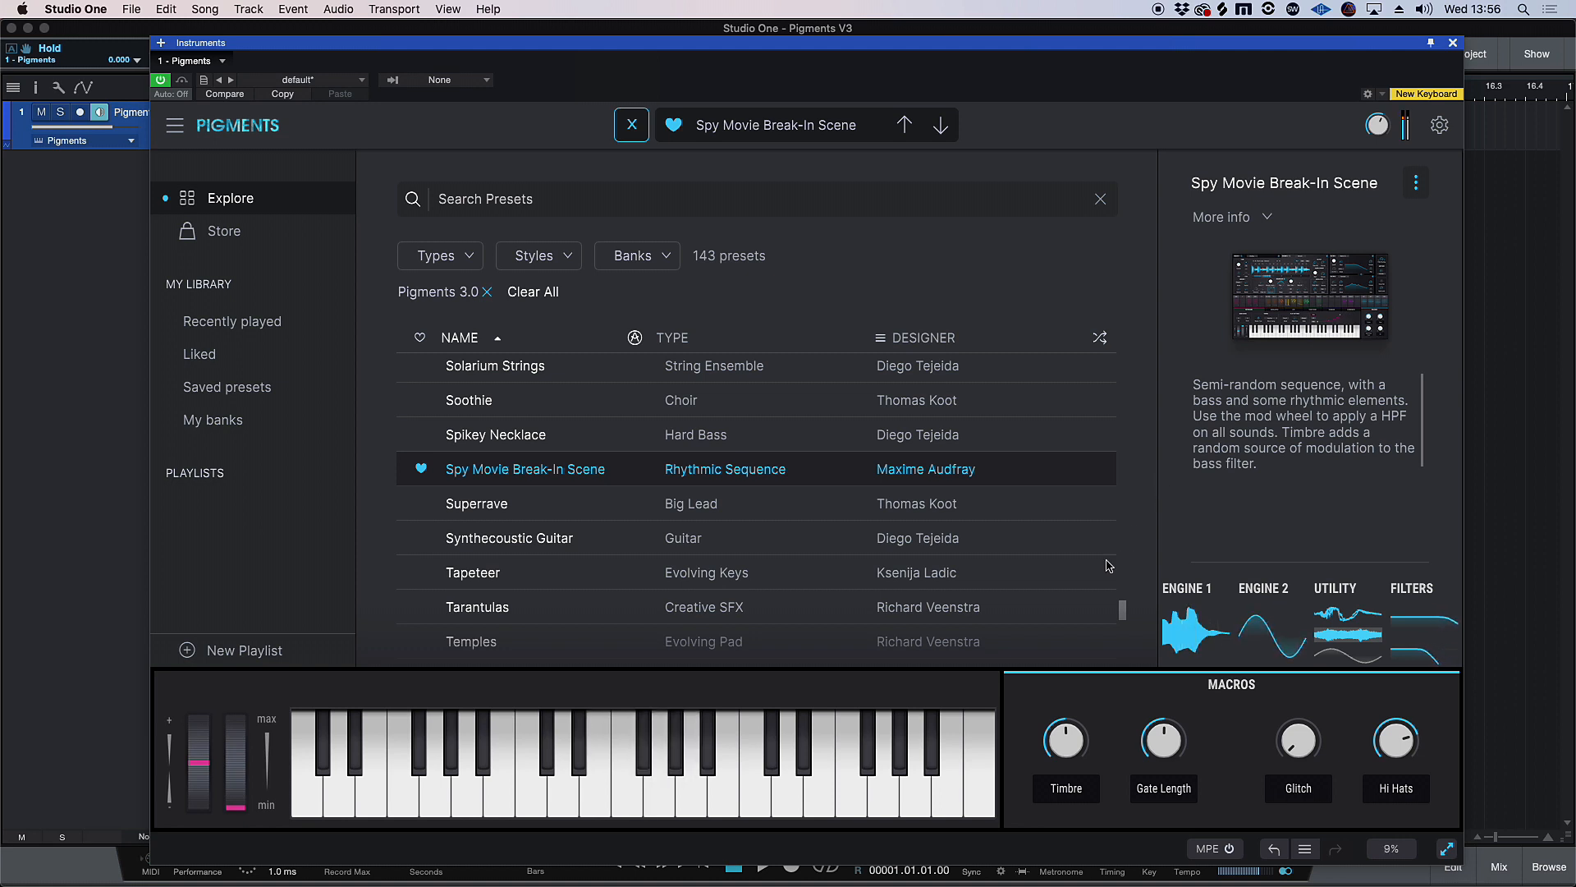
Audition presets from the Pigments 3.0 bank, including Acid Rain and Morning Glory, and browse further down the list
click(916, 639)
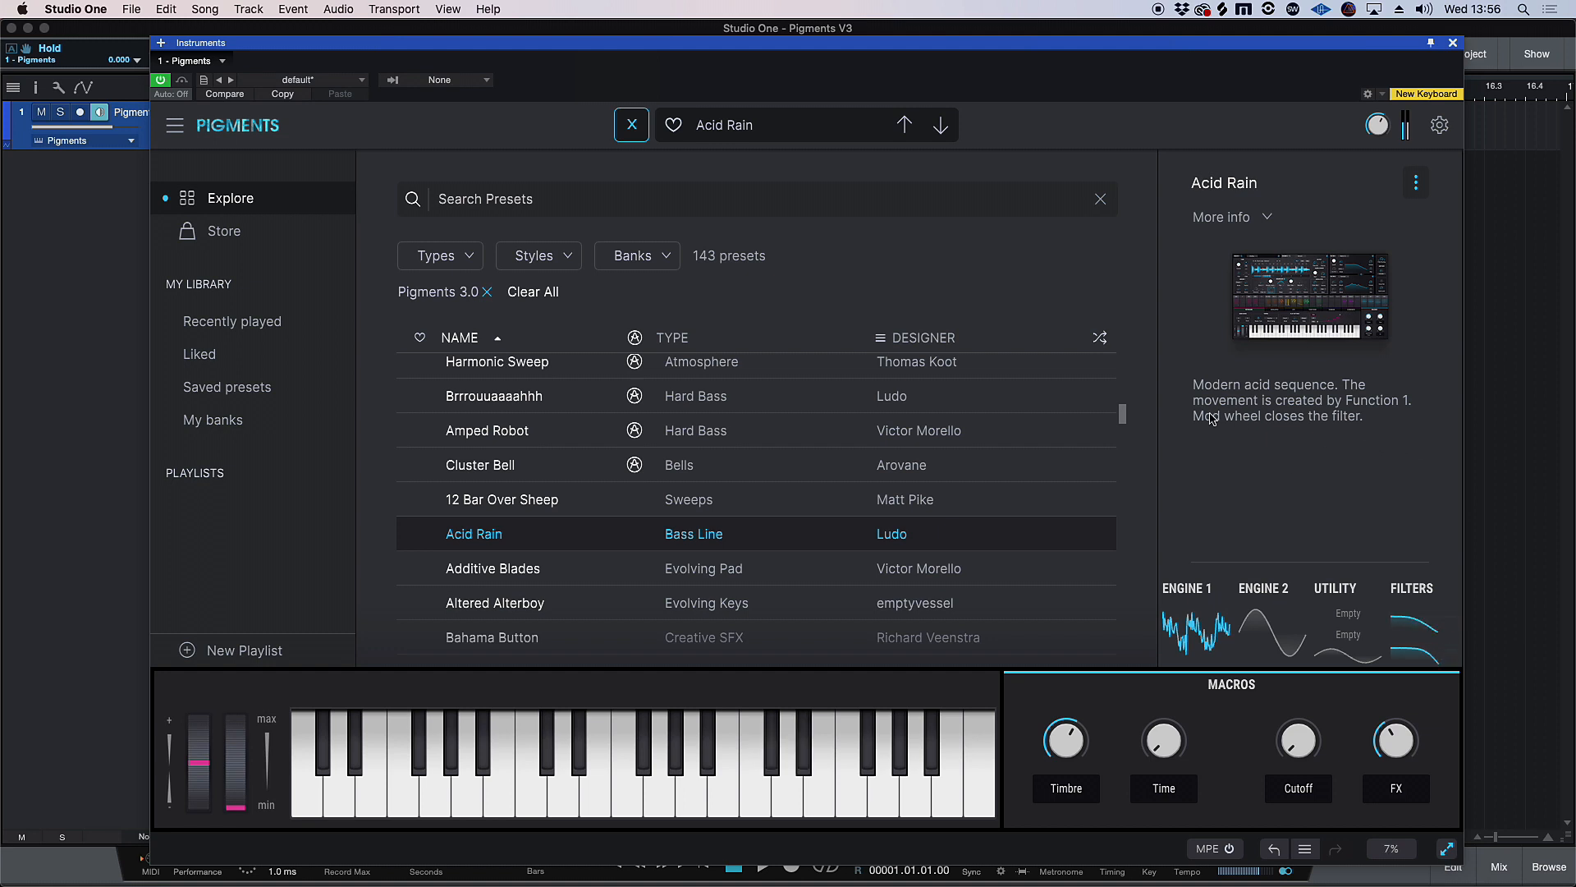
drag(1122, 414, 1103, 529)
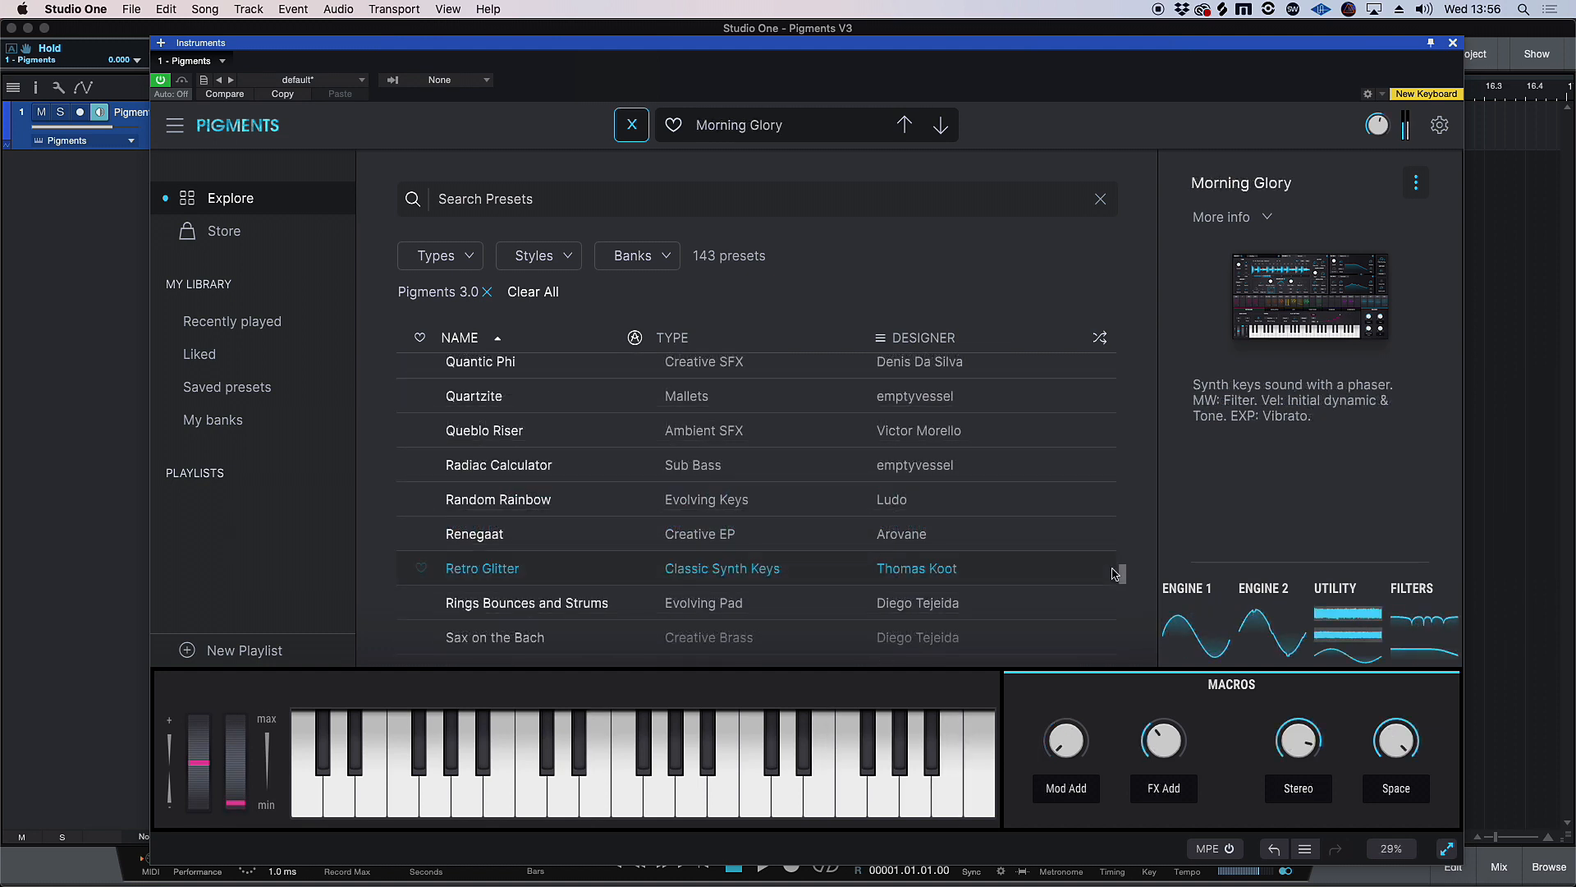